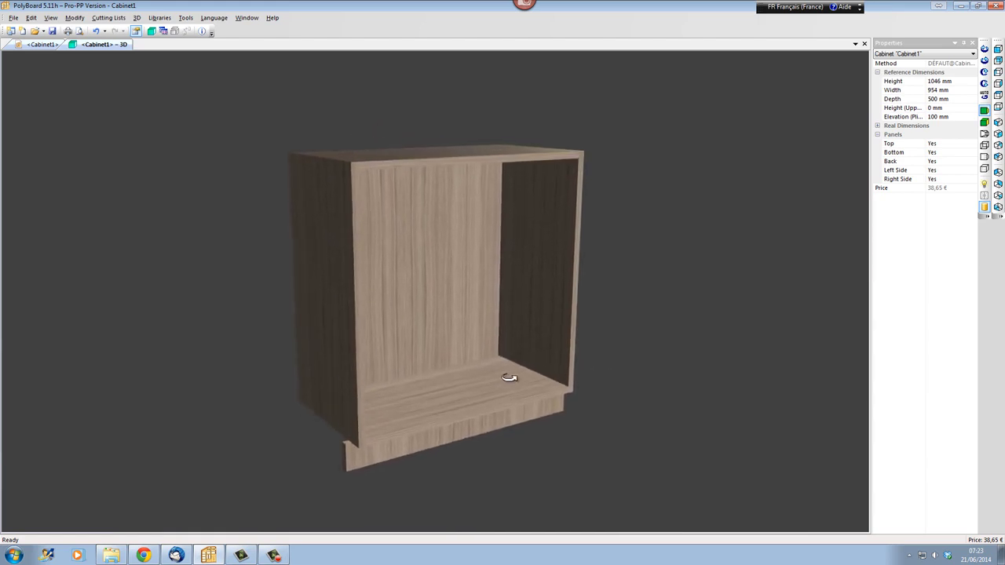
Step: Close Cabinet1's 3D view, then close the Cabinet1 document
{"action": "left_click", "coordinate": [863, 44]}
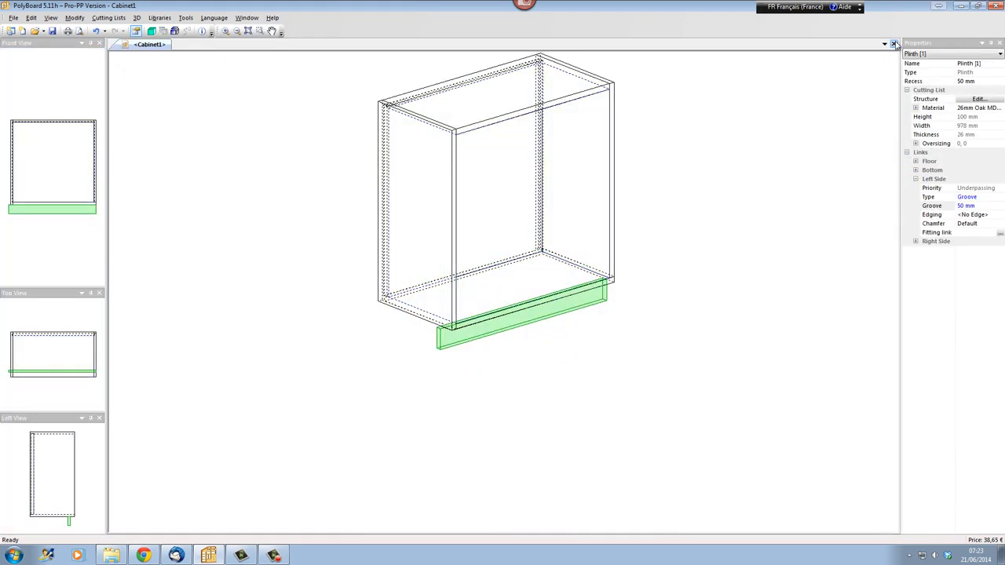
{"action": "left_click", "coordinate": [893, 44]}
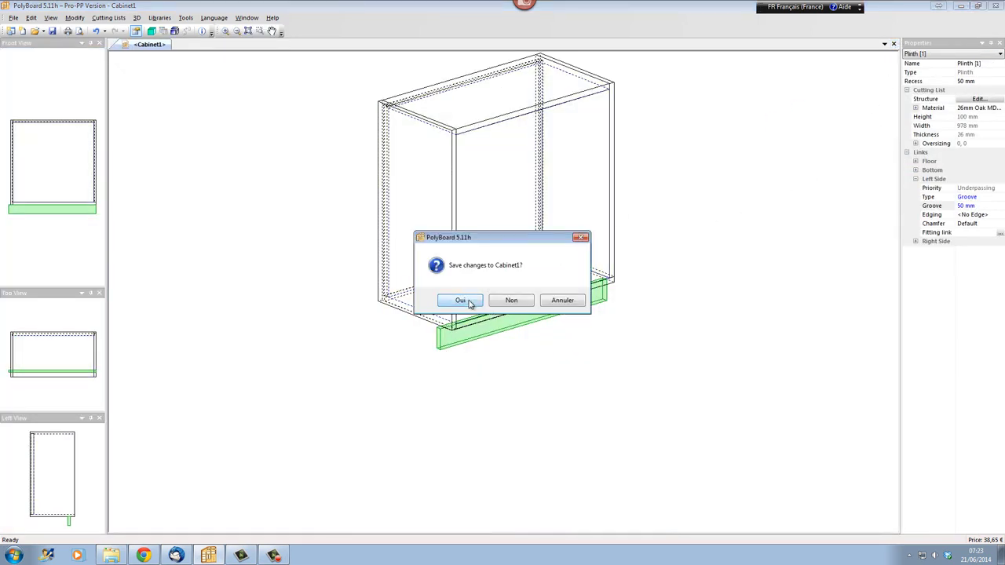
Step: Discard Cabinet1's changes and create a new default box cabinet, Cabinet2
{"action": "left_click", "coordinate": [499, 302]}
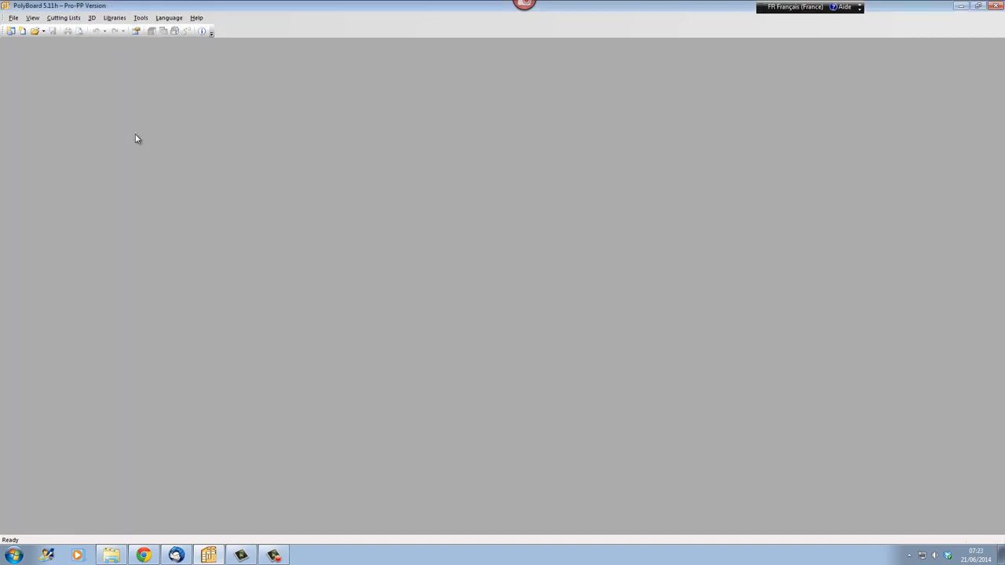
{"action": "left_click", "coordinate": [22, 31]}
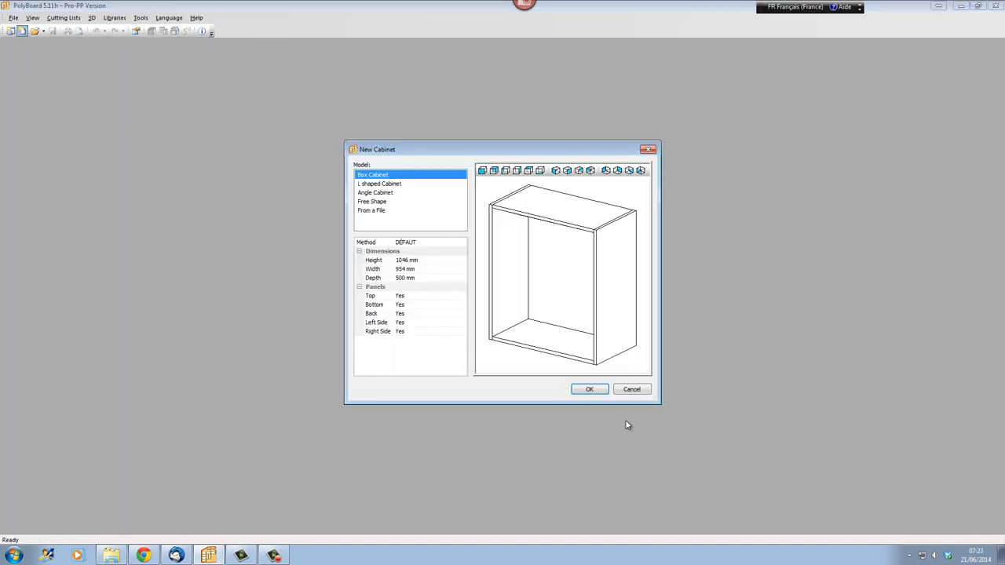
{"action": "left_click", "coordinate": [588, 389]}
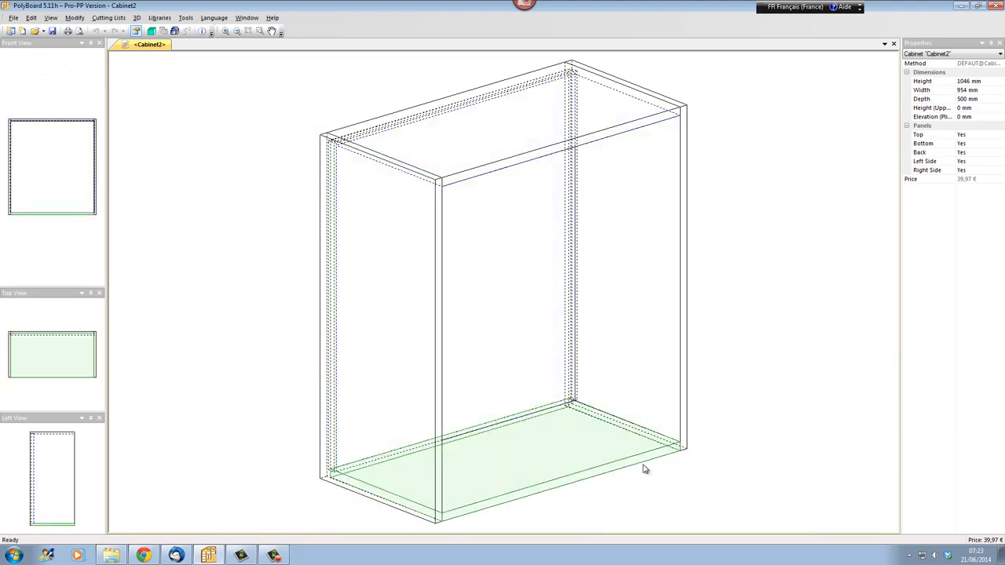
Step: Raise Cabinet2 to a 100 mm elevation, leaving a plinth zone beneath the carcass
{"action": "left_click", "coordinate": [951, 120]}
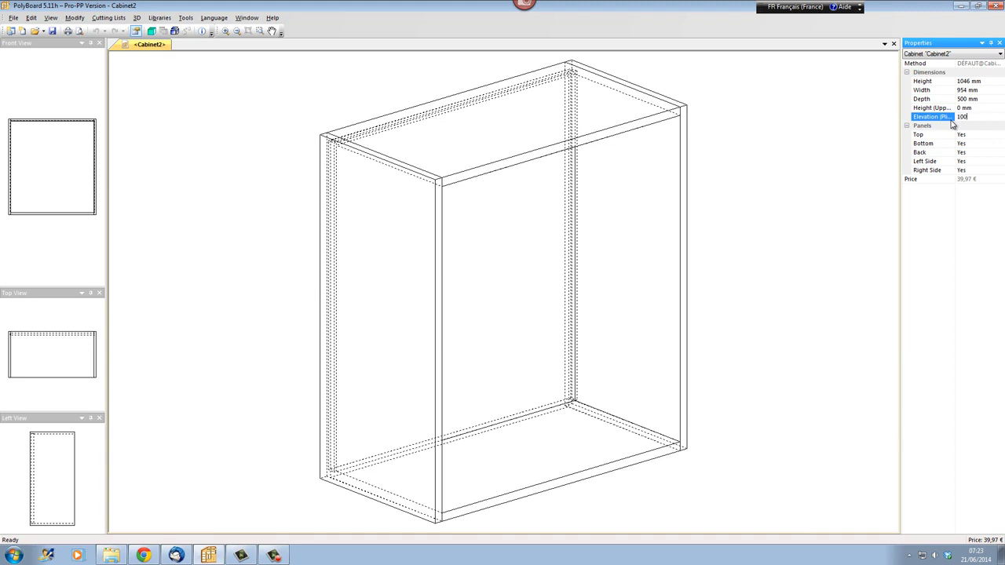
{"action": "key", "text": "Return"}
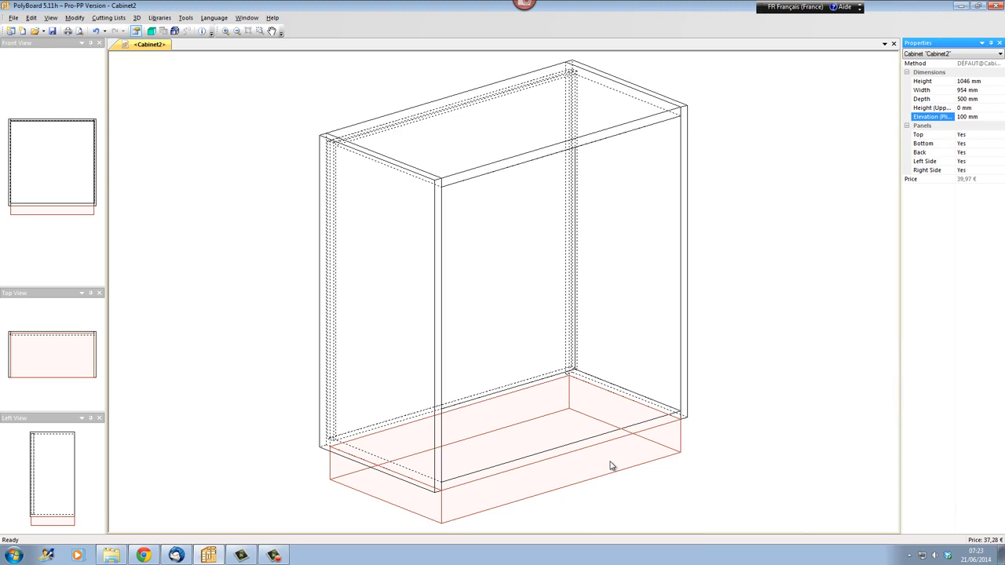
{"action": "right_click", "coordinate": [611, 467]}
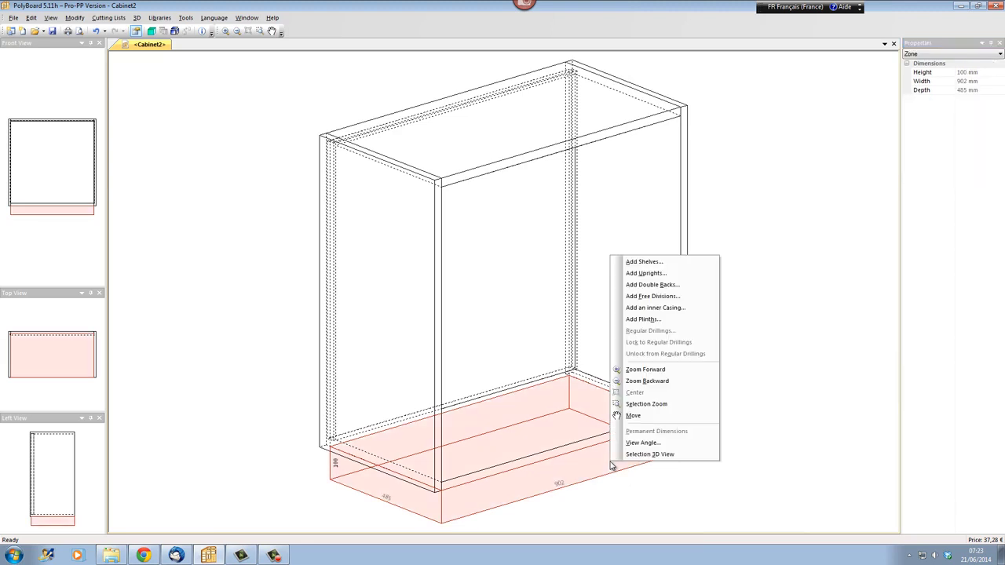
Step: Add a Frontage plinth, recessed 50 mm, to Cabinet2's plinth zone
{"action": "left_click", "coordinate": [655, 319]}
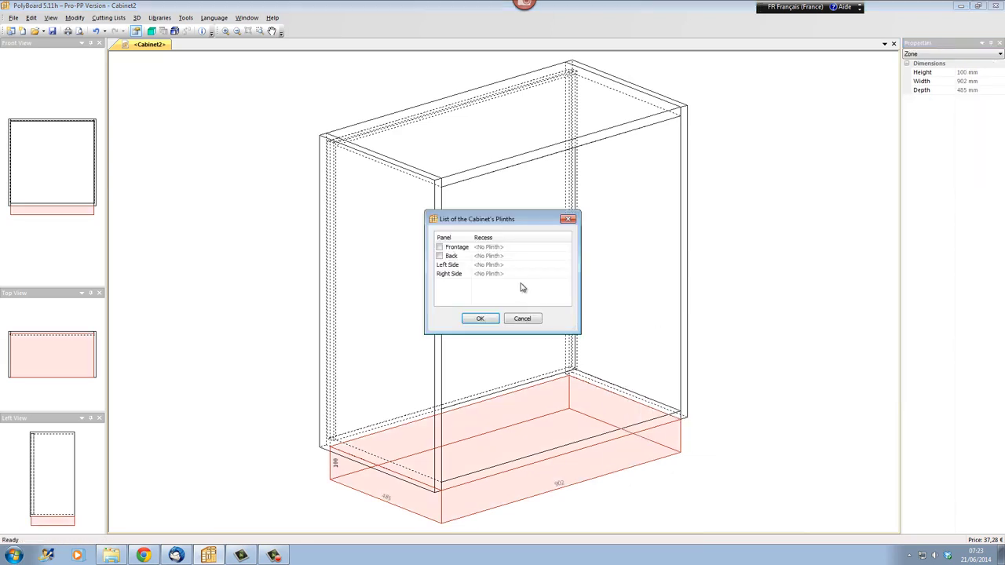
{"action": "left_click", "coordinate": [439, 247]}
{"action": "left_click", "coordinate": [479, 319]}
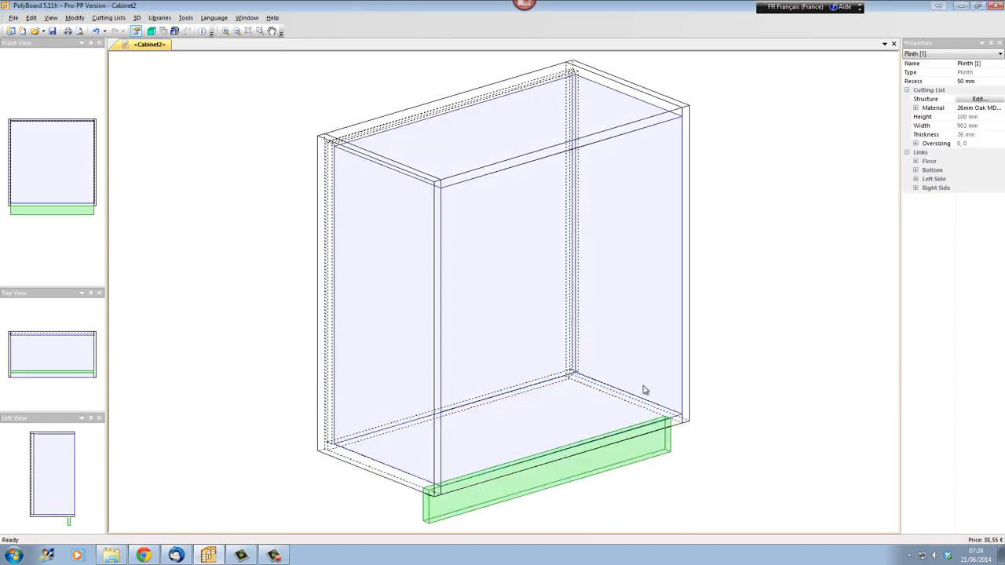
Step: Inspect the new front plinth in the textured 3D view, then return to wireframe
{"action": "left_click", "coordinate": [152, 31]}
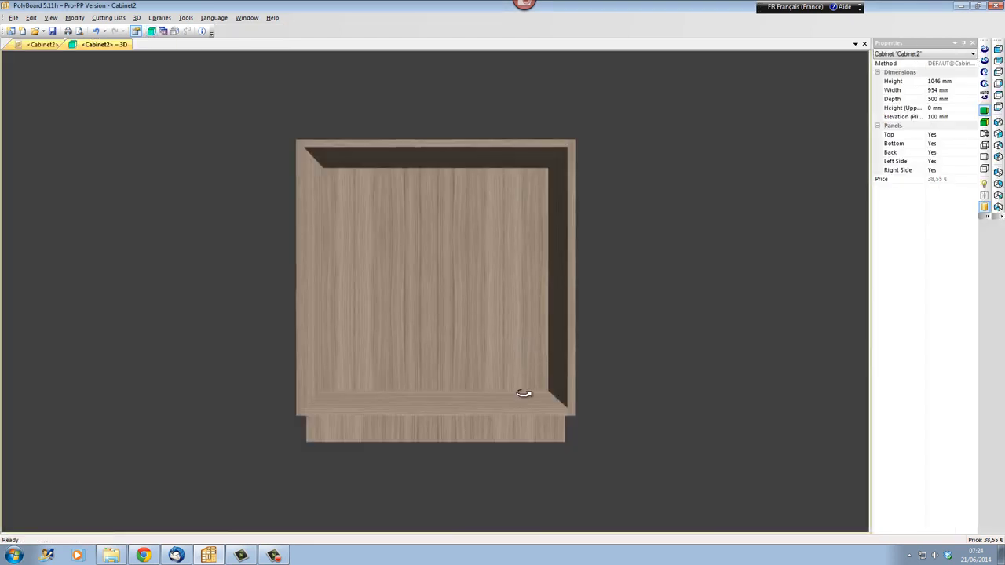
{"action": "left_click_drag", "start_coordinate": [524, 393], "coordinate": [500, 421]}
{"action": "left_click_drag", "start_coordinate": [293, 395], "coordinate": [266, 347]}
{"action": "scroll", "coordinate": [266, 348], "scroll_direction": "up", "scroll_amount": 5}
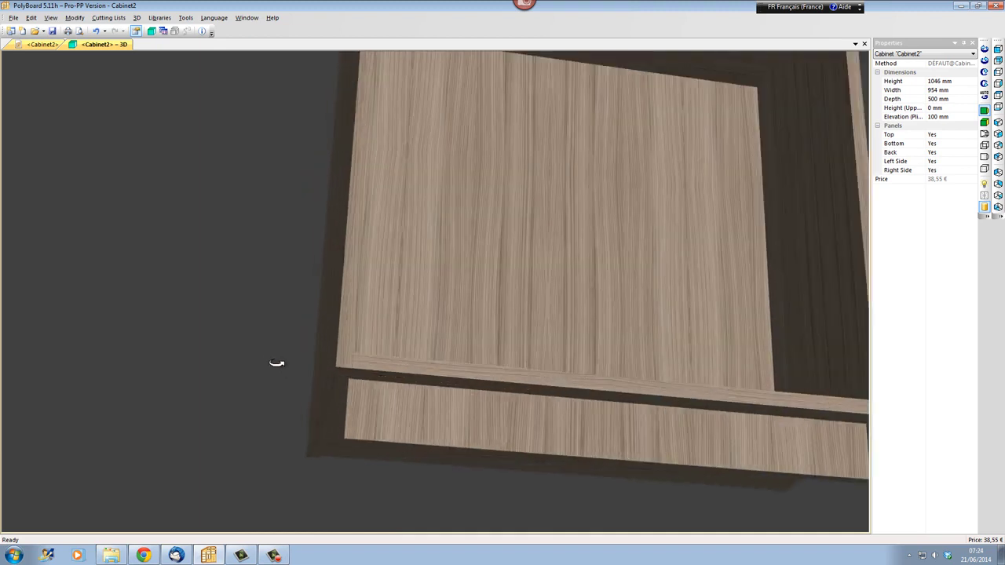
{"action": "scroll", "coordinate": [354, 382], "scroll_direction": "up", "scroll_amount": 3}
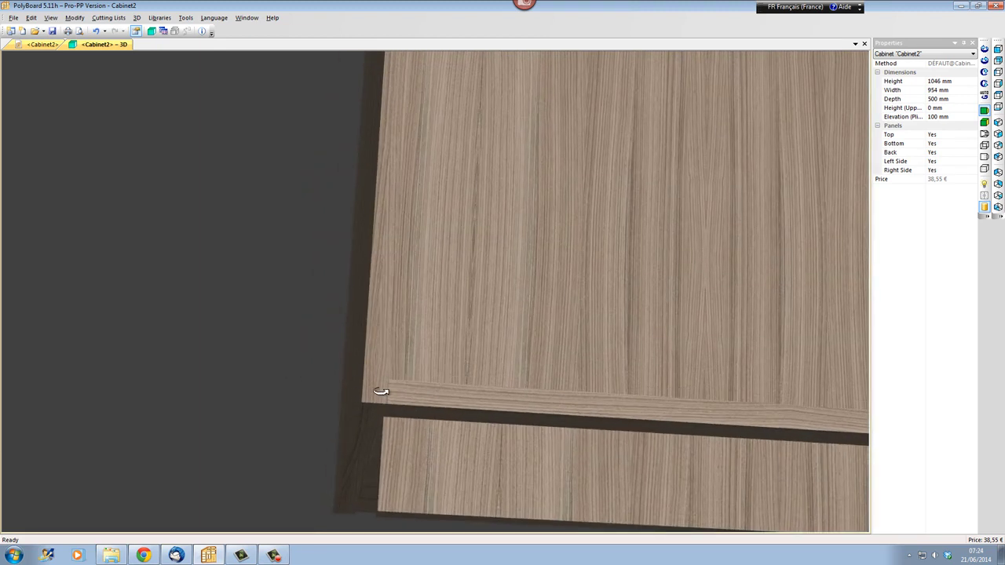
{"action": "left_click_drag", "start_coordinate": [382, 399], "coordinate": [371, 356]}
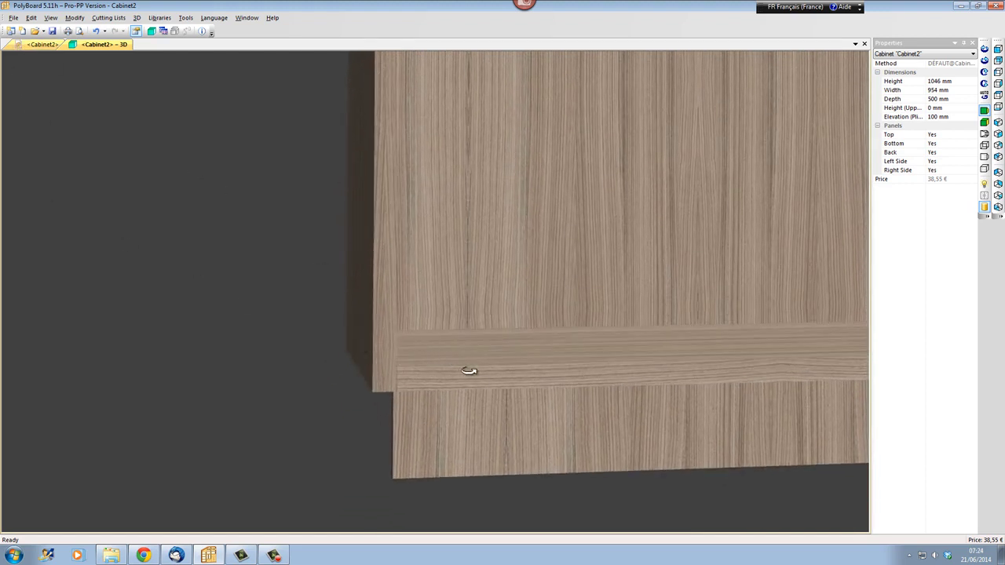
{"action": "left_click", "coordinate": [42, 45]}
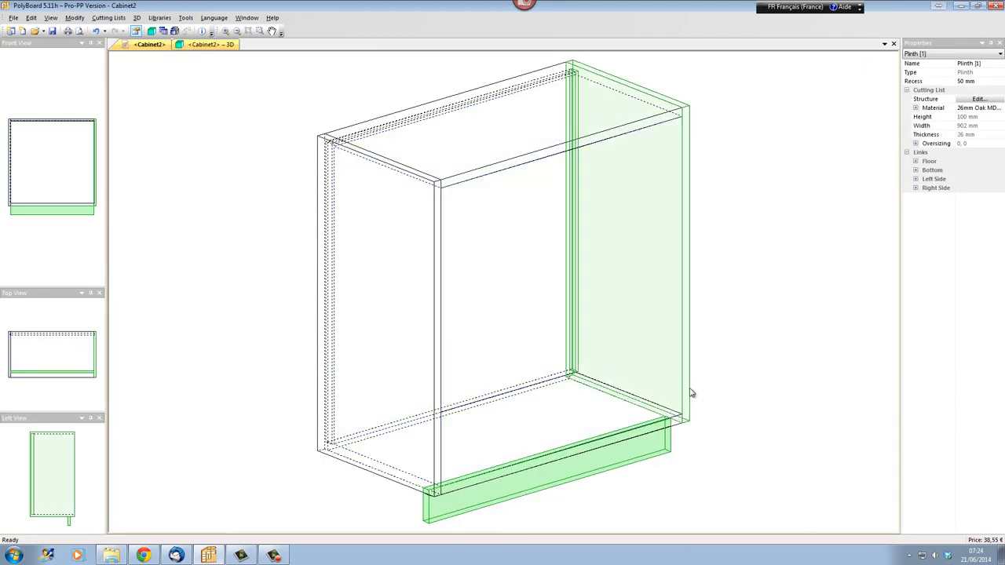
Step: Set the bottom panel's Right Side link priority to Overpassing, making it 928 mm
{"action": "left_click", "coordinate": [680, 426]}
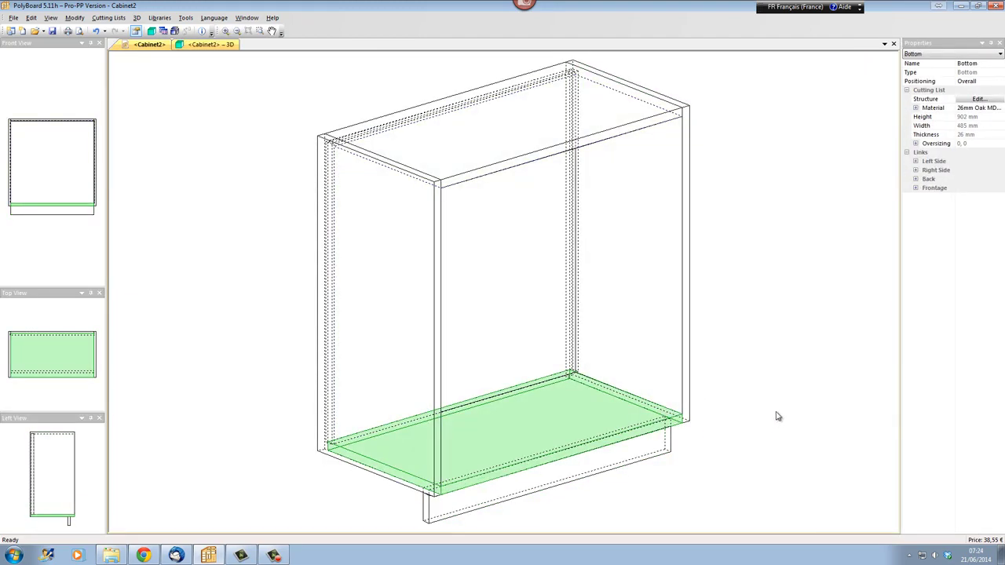
{"action": "left_click", "coordinate": [915, 170]}
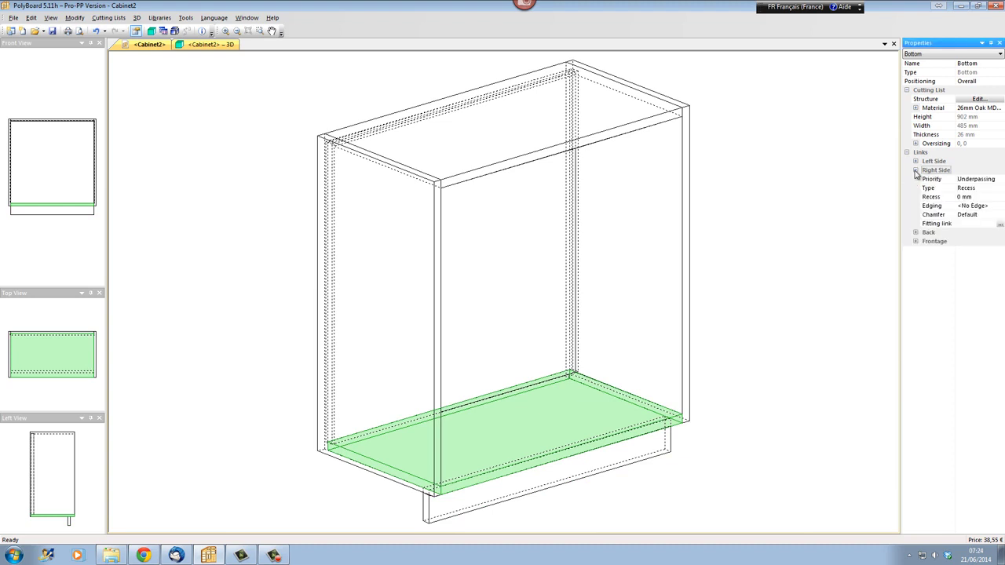
{"action": "left_click", "coordinate": [979, 180]}
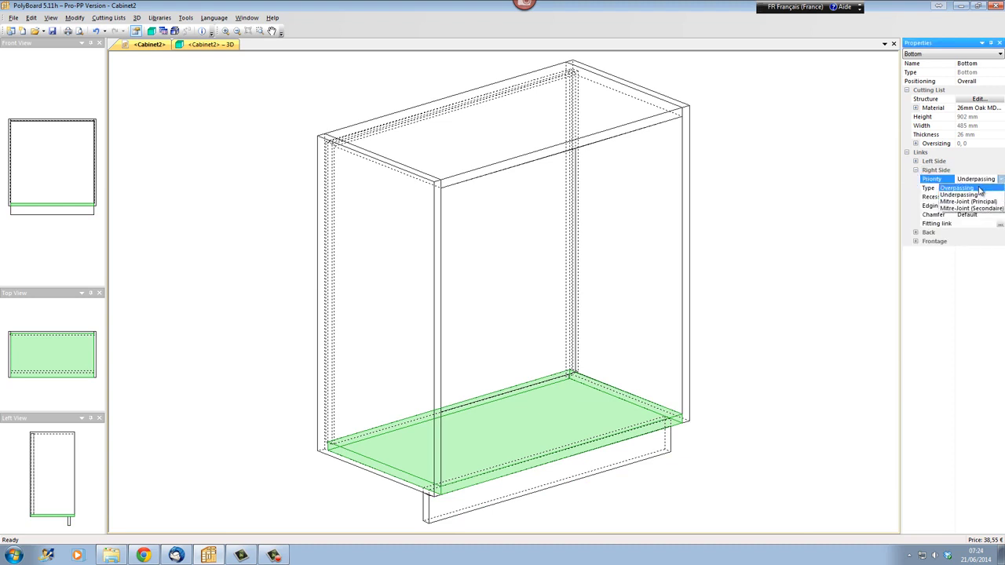
{"action": "left_click", "coordinate": [978, 188]}
Step: Check the bottom's overpassing joint from the right side in 3D, then return to wireframe
{"action": "left_click", "coordinate": [210, 45]}
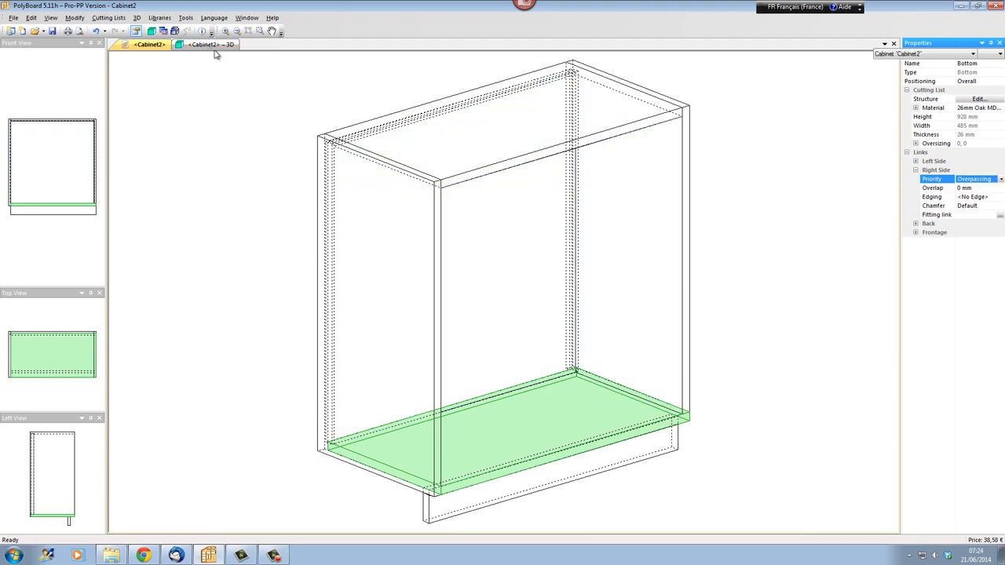
{"action": "middle_click_drag", "start_coordinate": [621, 403], "coordinate": [322, 261]}
{"action": "scroll", "coordinate": [538, 319], "scroll_direction": "down", "scroll_amount": 5}
{"action": "scroll", "coordinate": [399, 285], "scroll_direction": "up", "scroll_amount": 3}
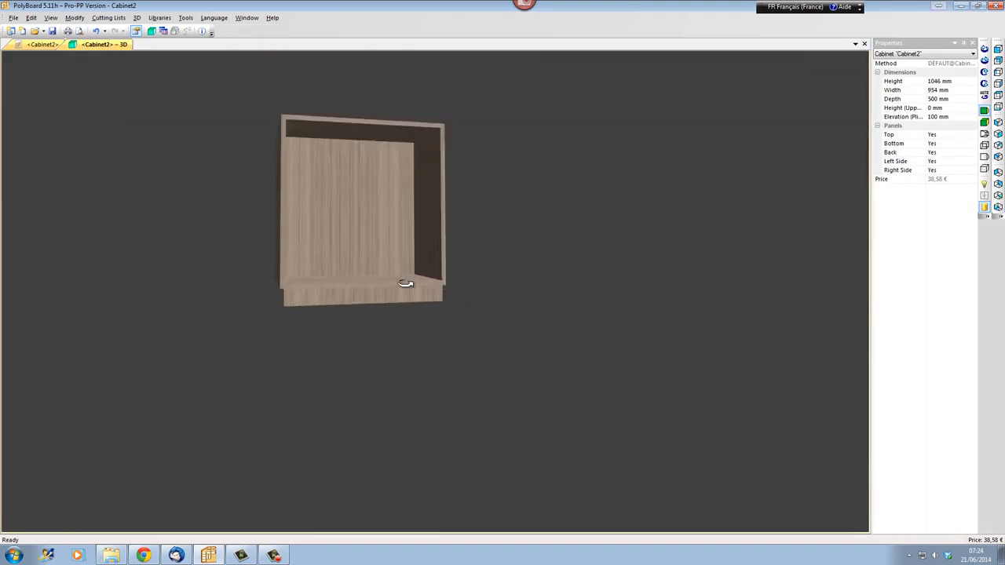
{"action": "scroll", "coordinate": [502, 294], "scroll_direction": "up", "scroll_amount": 3}
{"action": "left_click_drag", "start_coordinate": [483, 308], "coordinate": [321, 337]}
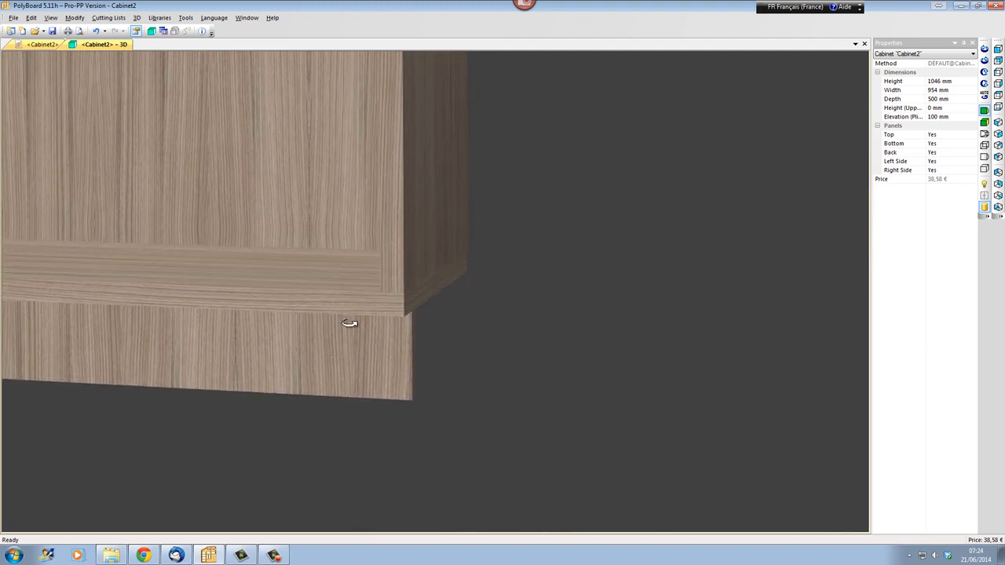
{"action": "scroll", "coordinate": [491, 352], "scroll_direction": "down", "scroll_amount": 5}
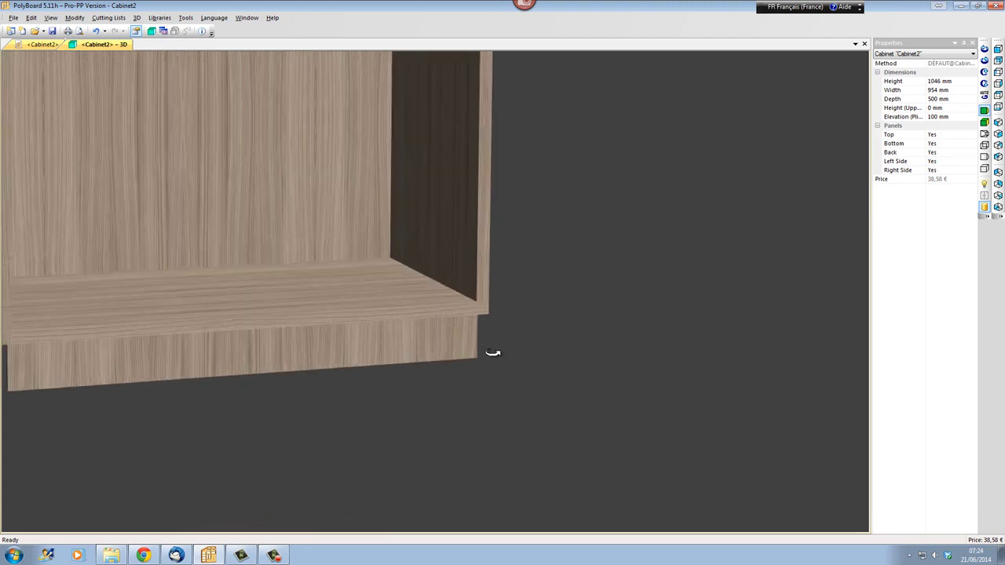
{"action": "scroll", "coordinate": [367, 329], "scroll_direction": "up", "scroll_amount": 5}
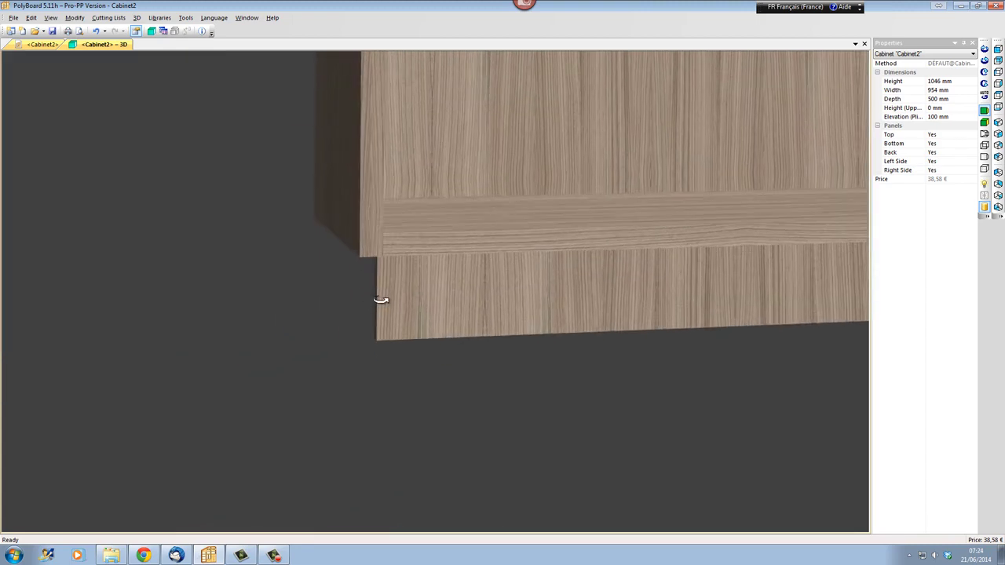
{"action": "left_click_drag", "start_coordinate": [390, 251], "coordinate": [444, 292]}
{"action": "left_click", "coordinate": [43, 44]}
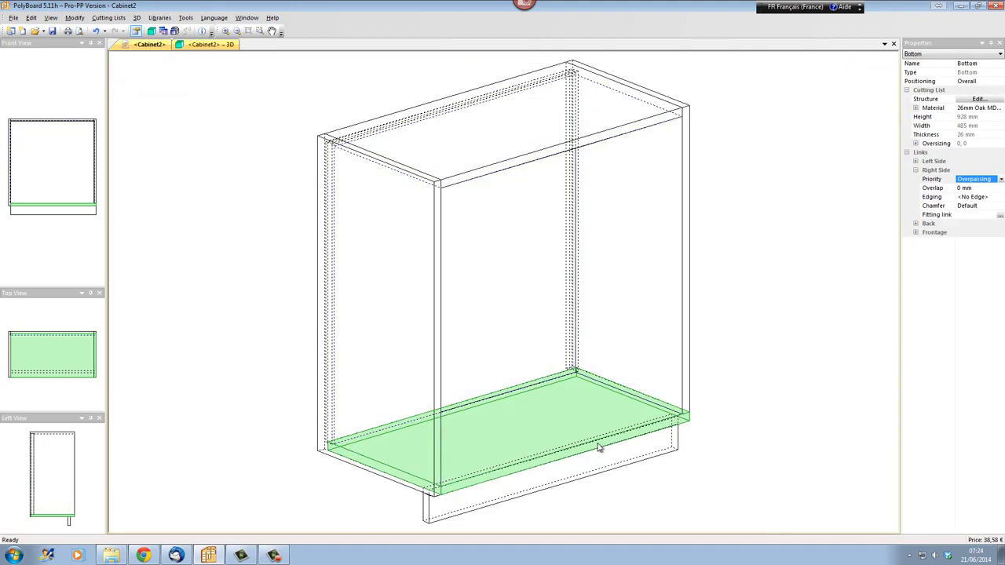
Step: Change the front plinth's Left Side link type from recess to Groove
{"action": "left_click", "coordinate": [440, 420]}
{"action": "left_click", "coordinate": [430, 514]}
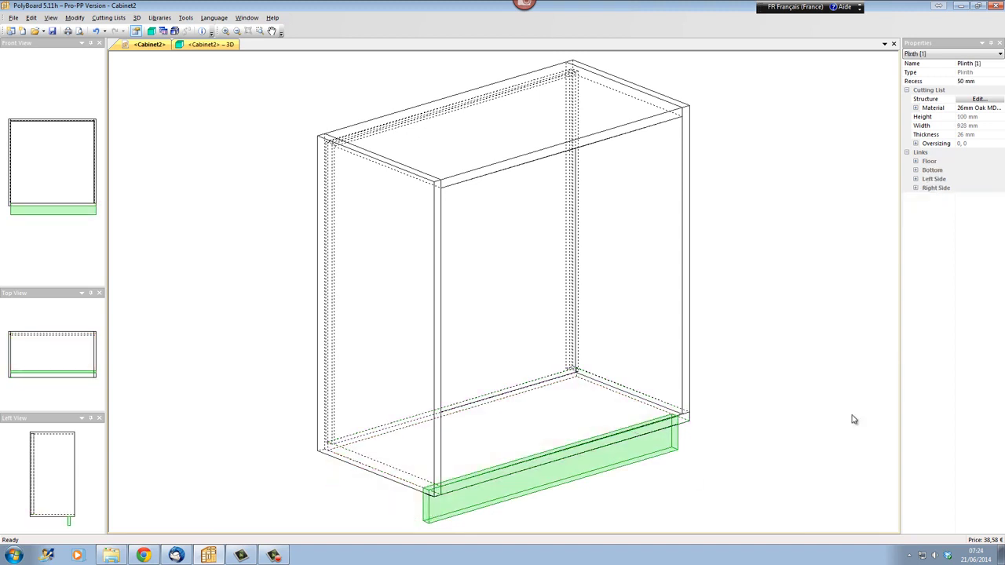
{"action": "left_click", "coordinate": [915, 180]}
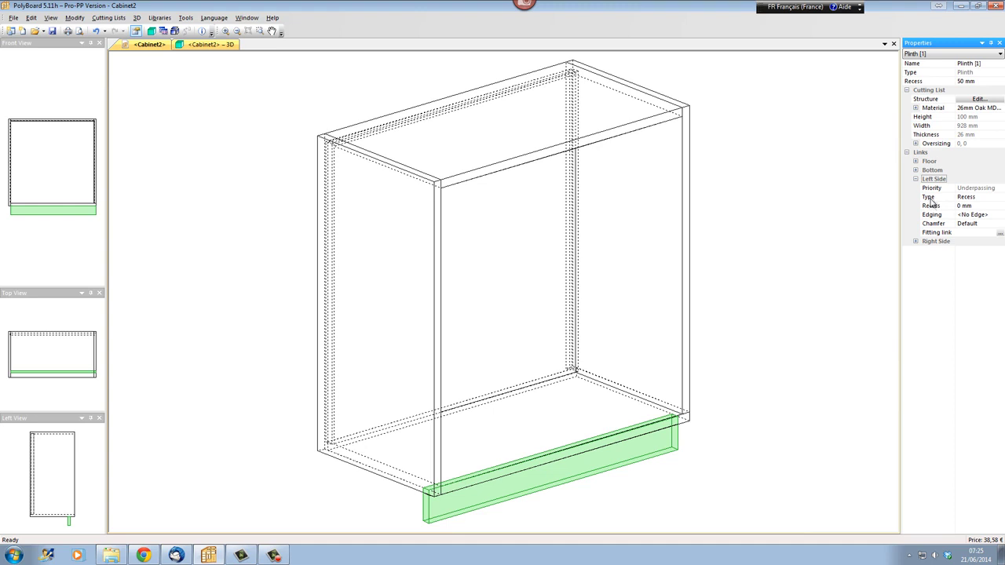
{"action": "left_click", "coordinate": [975, 197]}
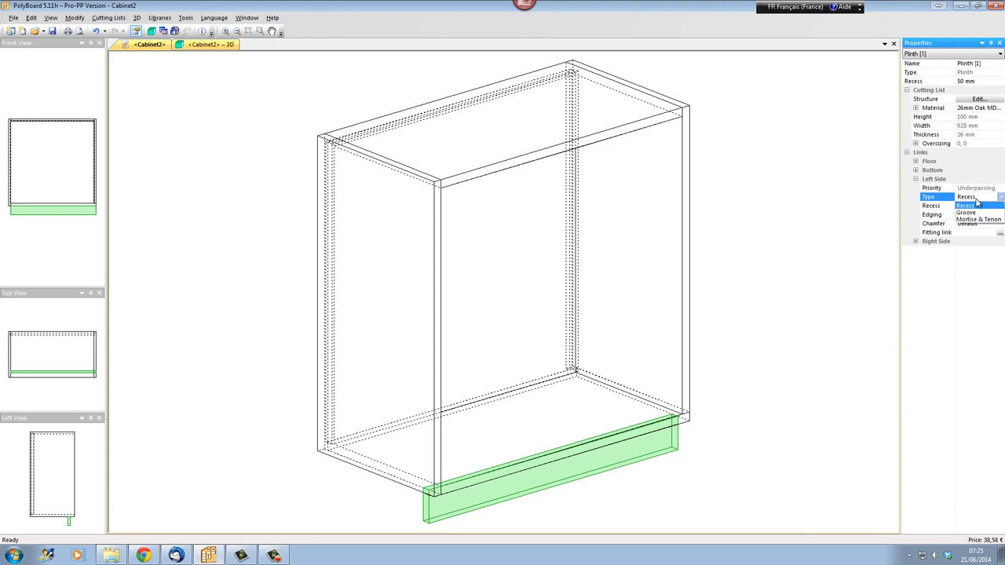
{"action": "left_click", "coordinate": [979, 213]}
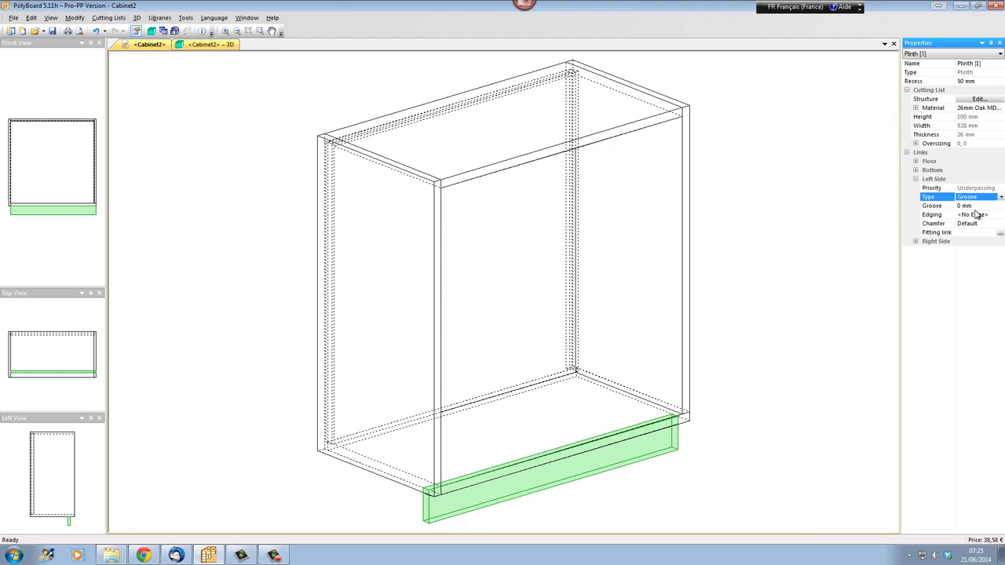
{"action": "left_click", "coordinate": [977, 208]}
Step: Set the left-side groove to 26 mm, widening the plinth to 954 mm, and inspect it in 3D
{"action": "double_click", "coordinate": [958, 208]}
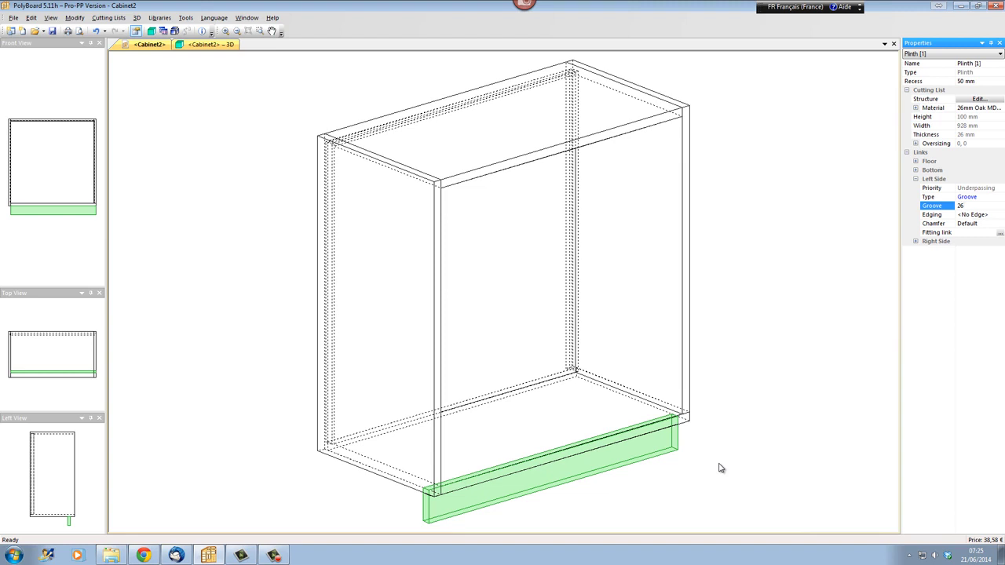
{"action": "key", "text": "Return"}
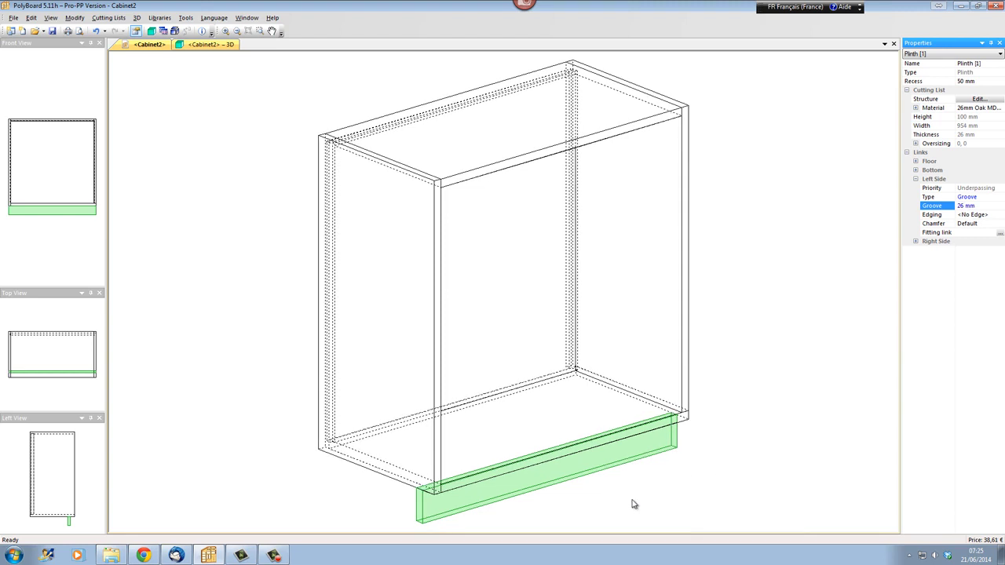
{"action": "double_click", "coordinate": [226, 45]}
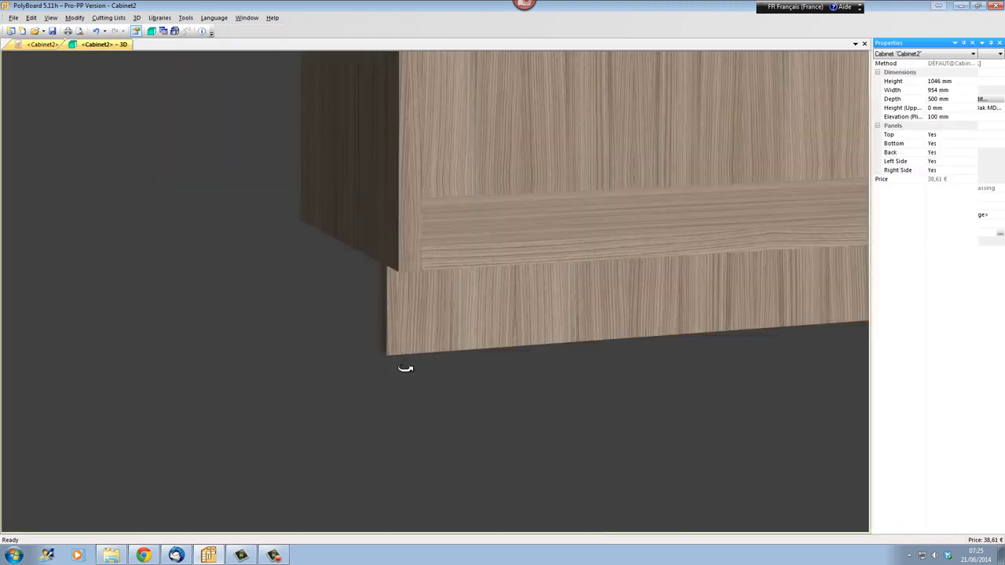
{"action": "left_click_drag", "start_coordinate": [395, 358], "coordinate": [340, 272]}
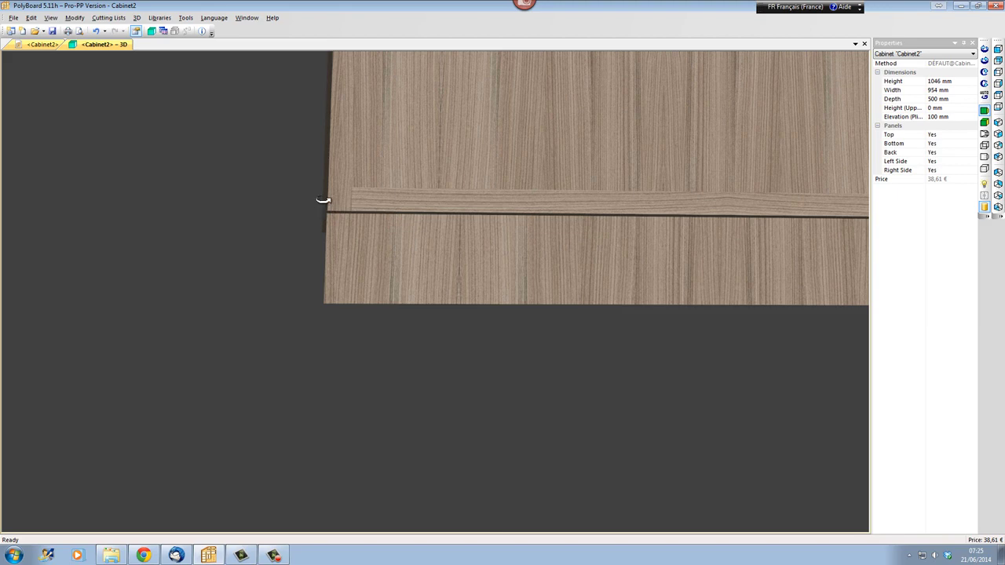
{"action": "left_click_drag", "start_coordinate": [323, 201], "coordinate": [393, 275]}
Step: Increase the plinth's left-side groove to 100 mm, making the plinth 1028 mm wide
{"action": "left_click", "coordinate": [42, 45]}
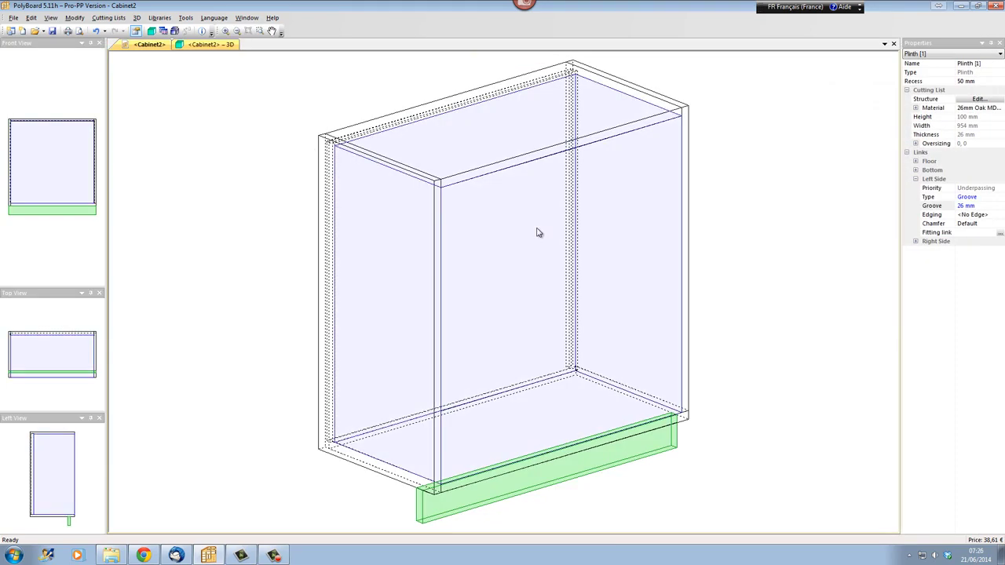
{"action": "left_click", "coordinate": [981, 206]}
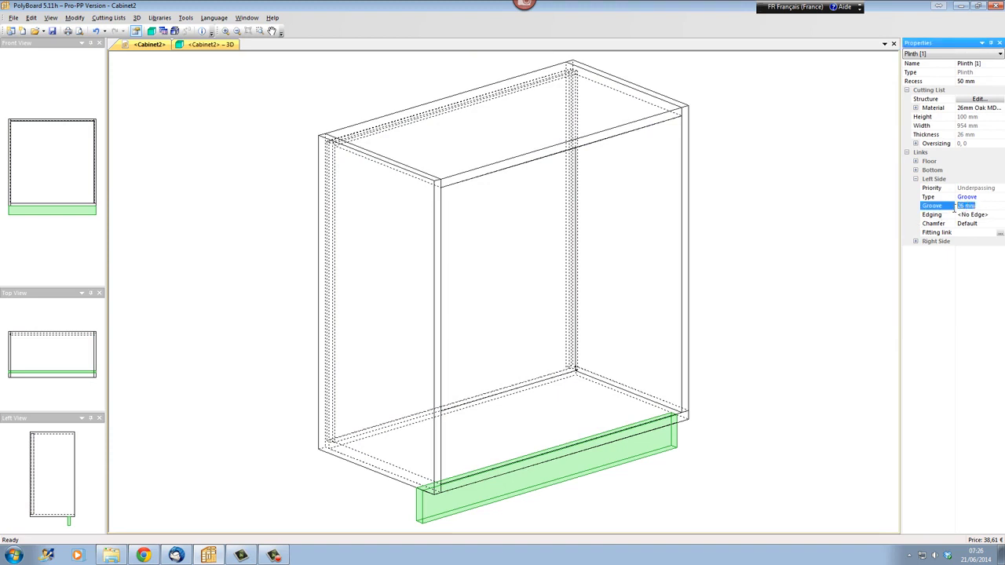
{"action": "type", "text": "100"}
{"action": "key", "text": "Return"}
{"action": "scroll", "coordinate": [592, 377], "scroll_direction": "up", "scroll_amount": 2}
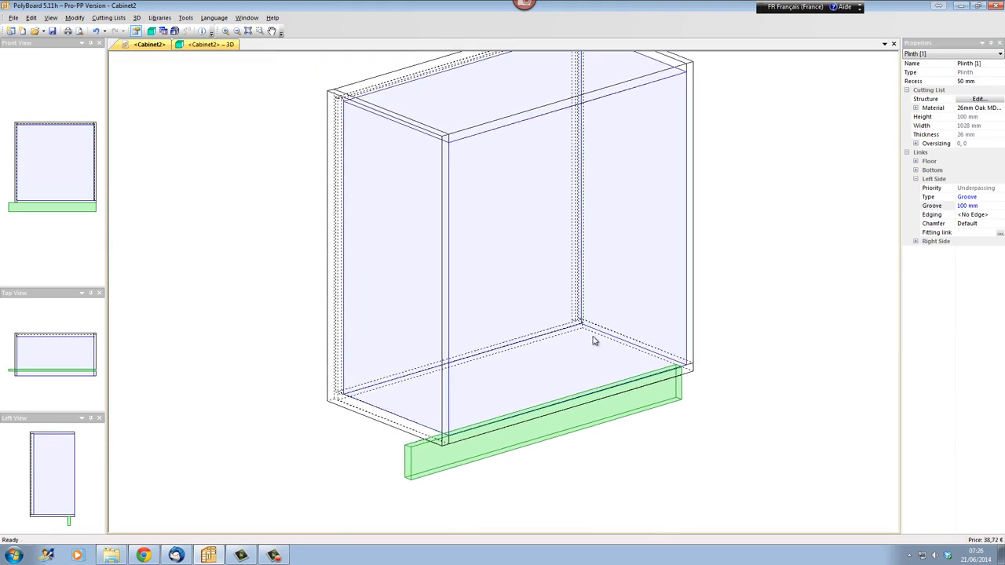
Step: Check the plinth projecting past the left side in 3D, then reselect it in wireframe
{"action": "left_click", "coordinate": [413, 262]}
{"action": "left_click", "coordinate": [223, 46]}
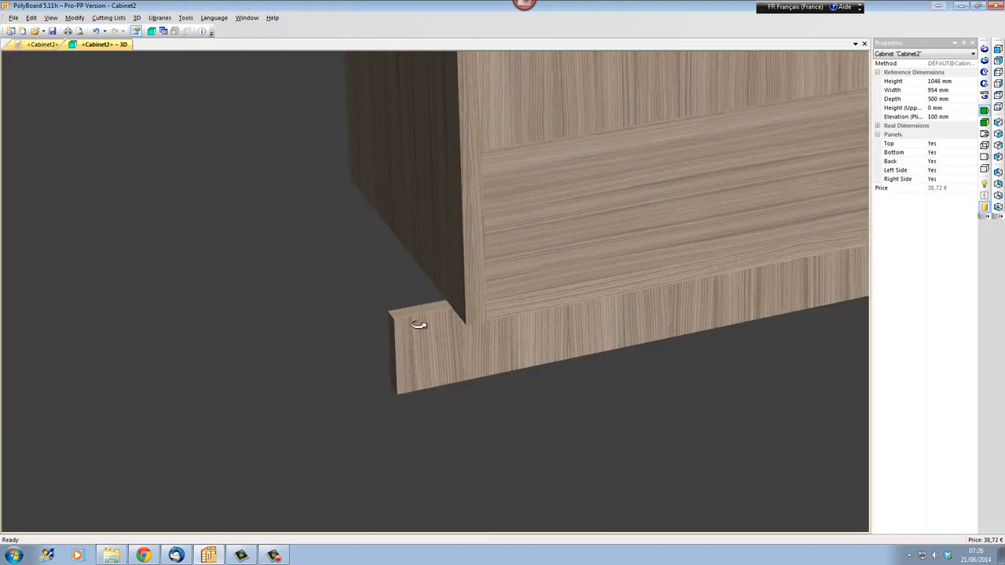
{"action": "left_click_drag", "start_coordinate": [417, 328], "coordinate": [476, 354]}
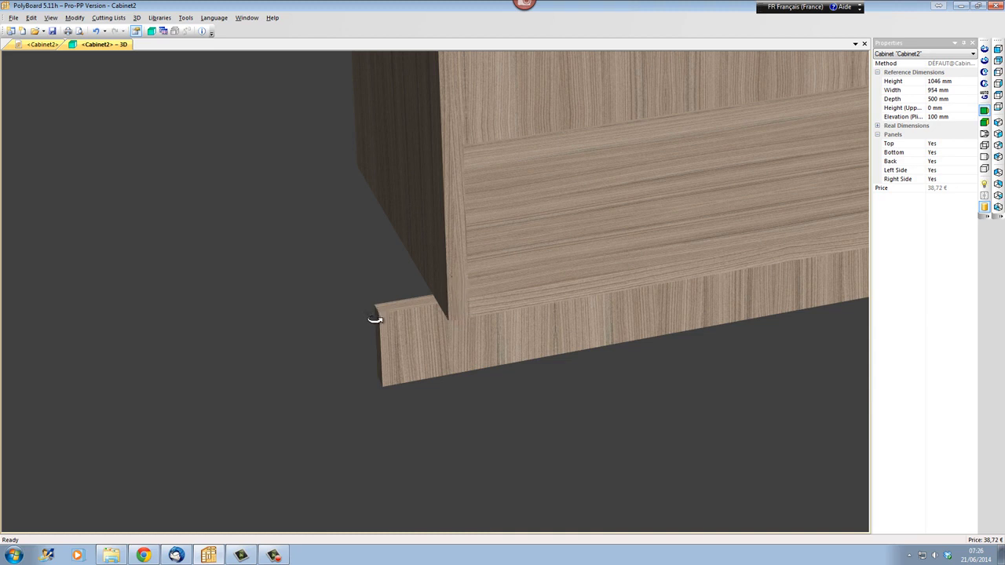
{"action": "left_click", "coordinate": [22, 46]}
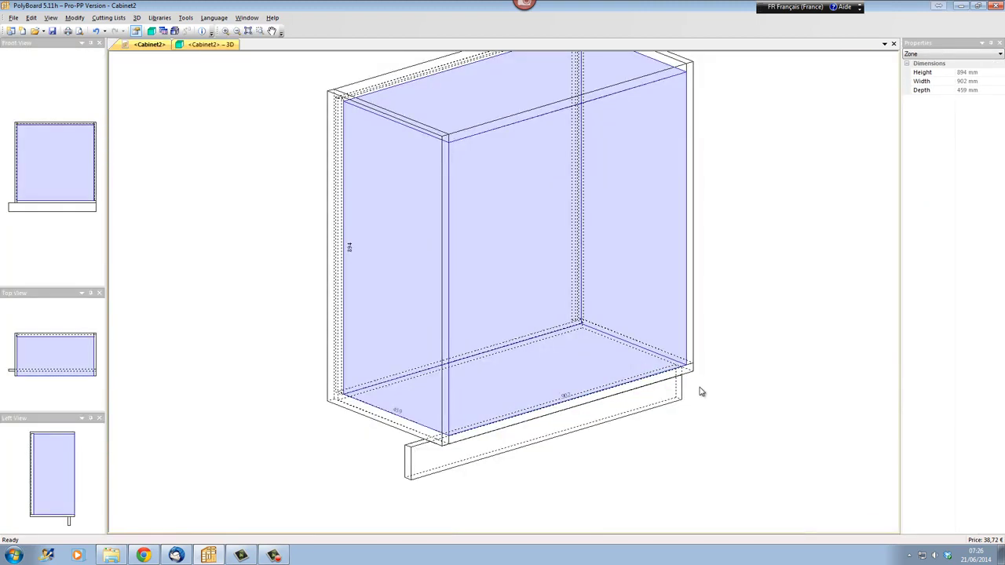
{"action": "left_click", "coordinate": [411, 472]}
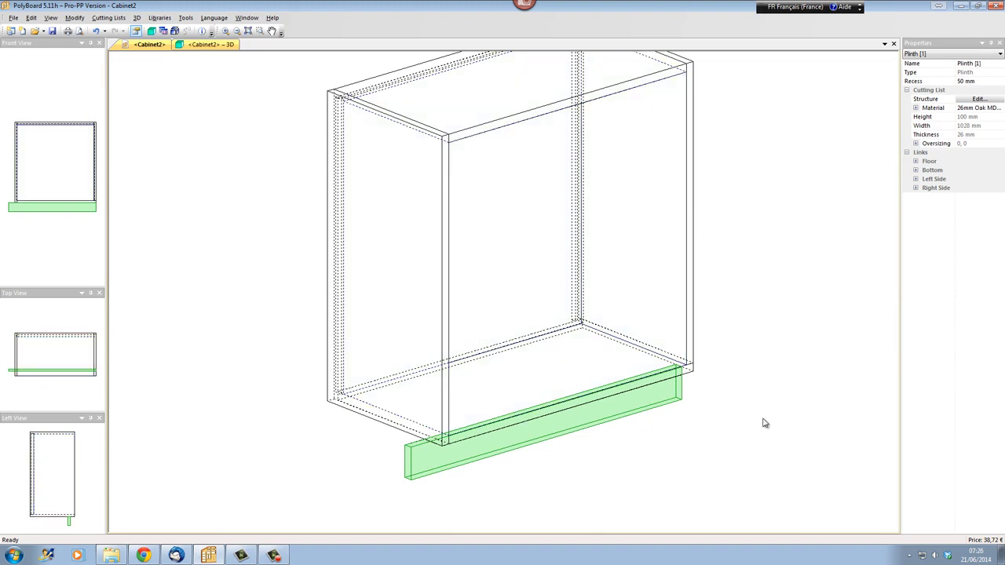
Step: Add Back and Right Side plinths to Cabinet2's plinth zone
{"action": "middle_click_drag", "start_coordinate": [720, 381], "coordinate": [714, 405]}
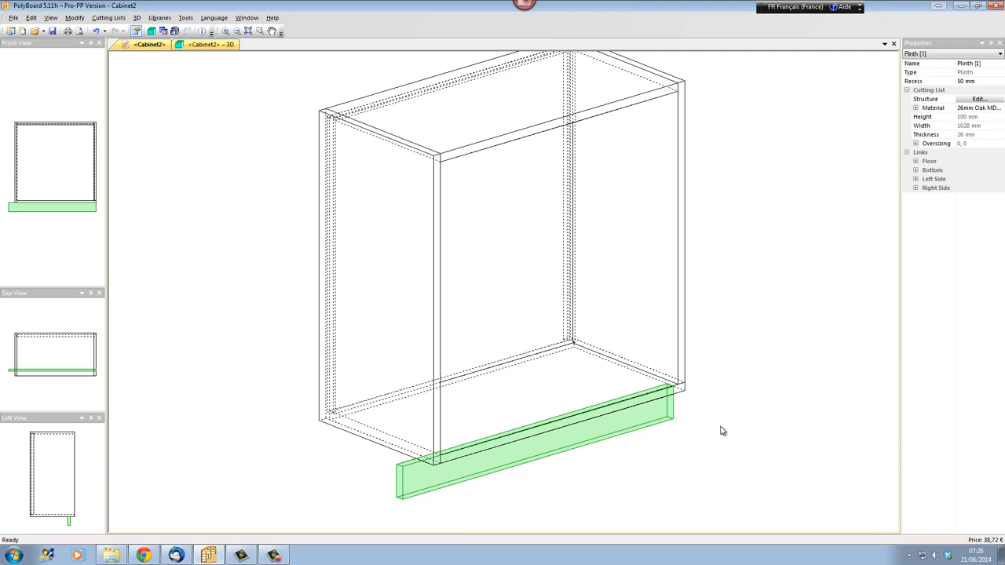
{"action": "left_click", "coordinate": [388, 464]}
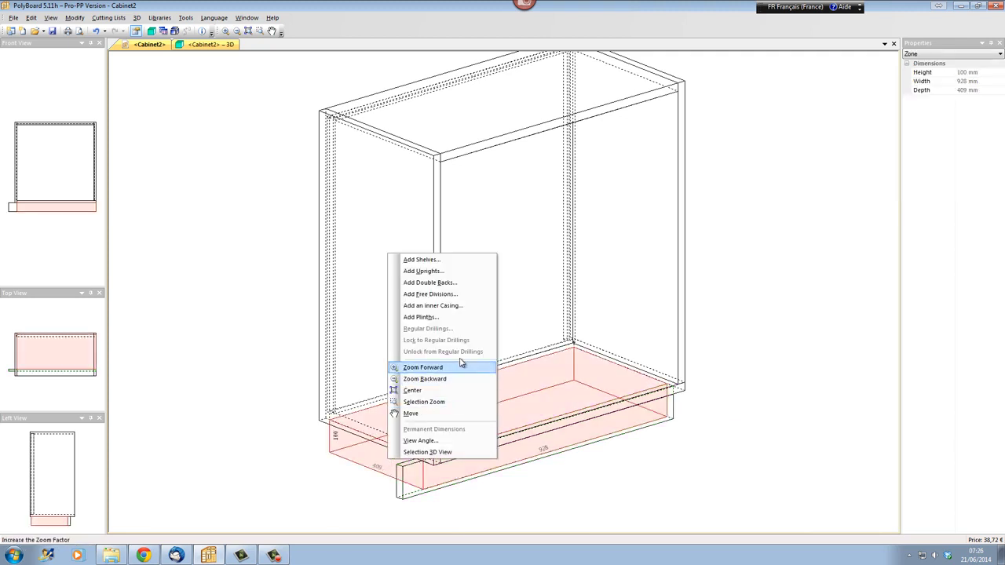
{"action": "left_click", "coordinate": [428, 316]}
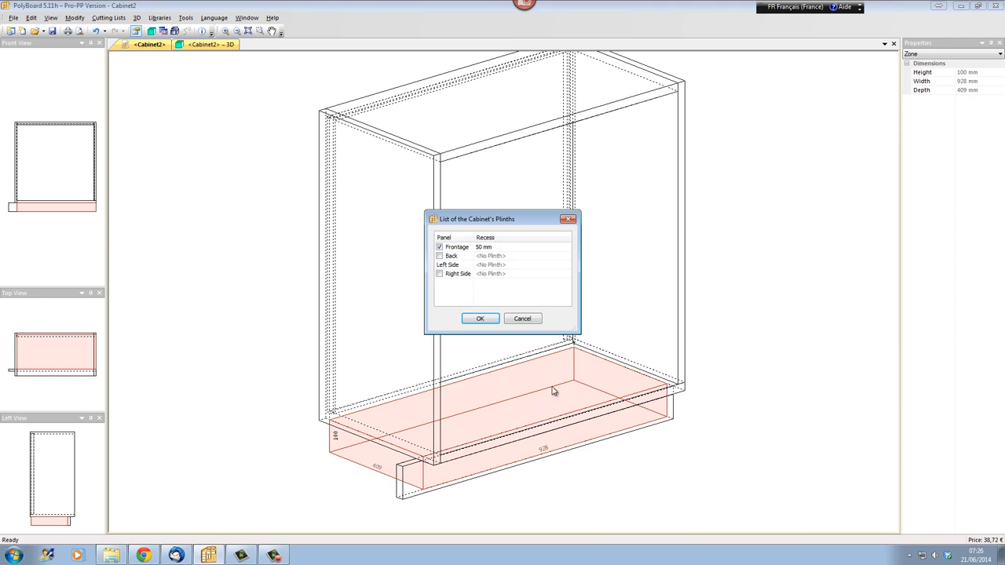
{"action": "left_click", "coordinate": [440, 256]}
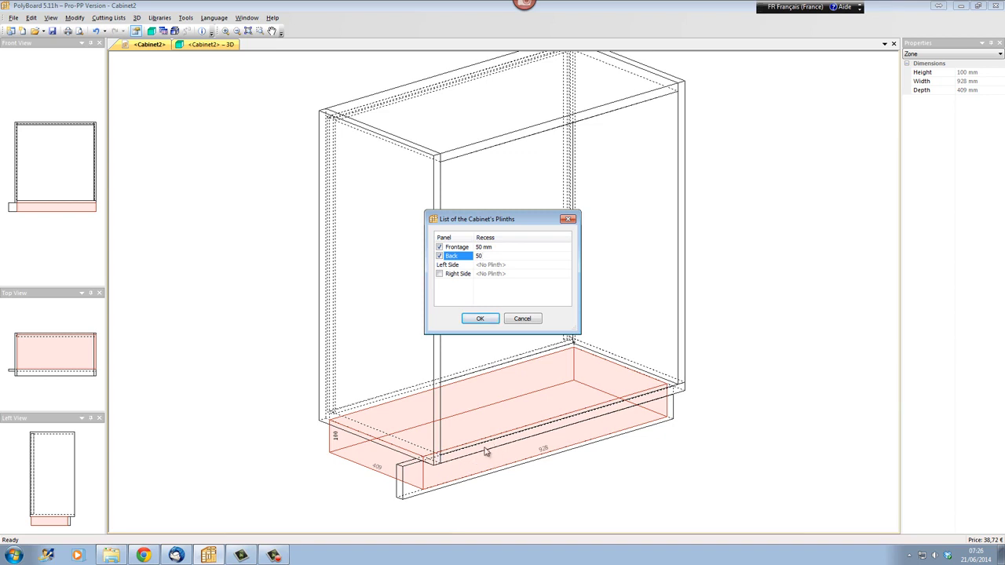
{"action": "left_click", "coordinate": [440, 274]}
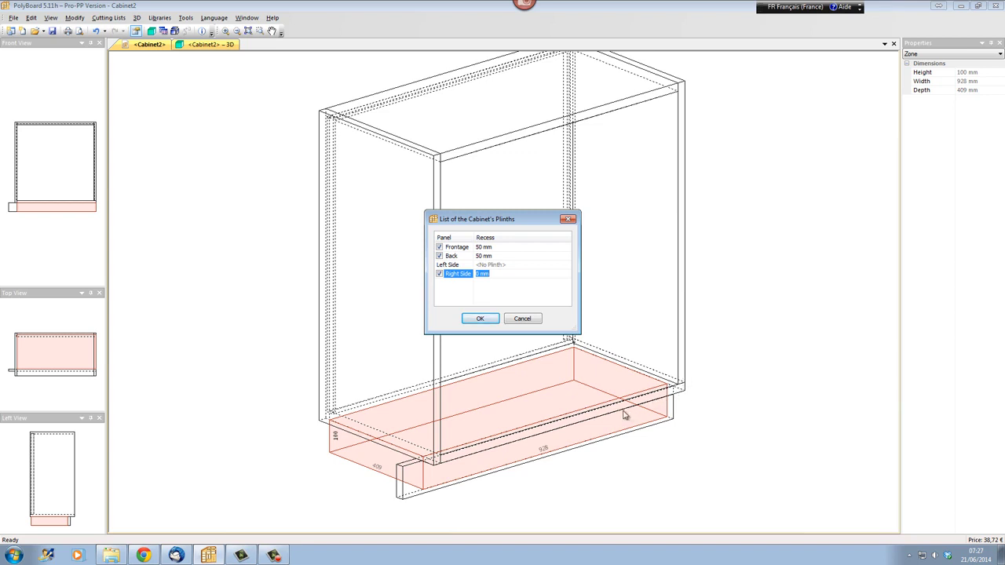
Step: Apply the new plinths with a 50 mm recess
{"action": "type", "text": "50"}
{"action": "left_click", "coordinate": [480, 319]}
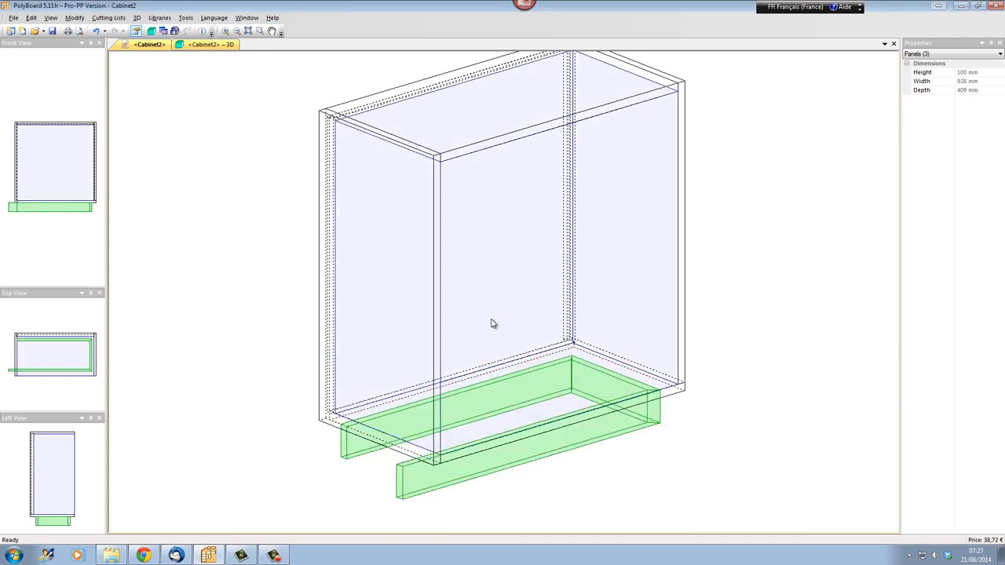
{"action": "middle_click_drag", "start_coordinate": [701, 485], "coordinate": [688, 460]}
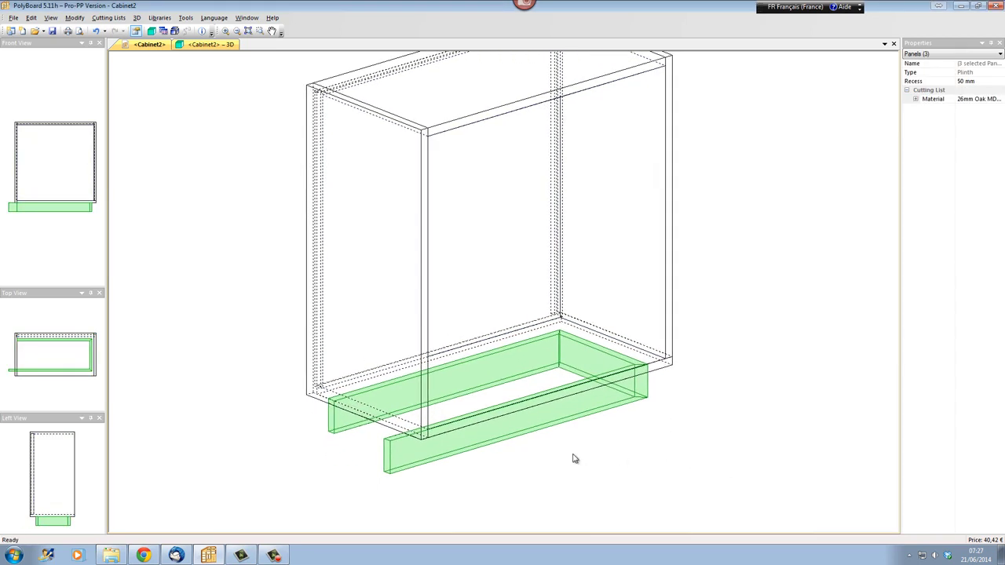
Step: Review the three-plinth base around its corner in 3D, then return to the wireframe view
{"action": "left_click", "coordinate": [520, 438]}
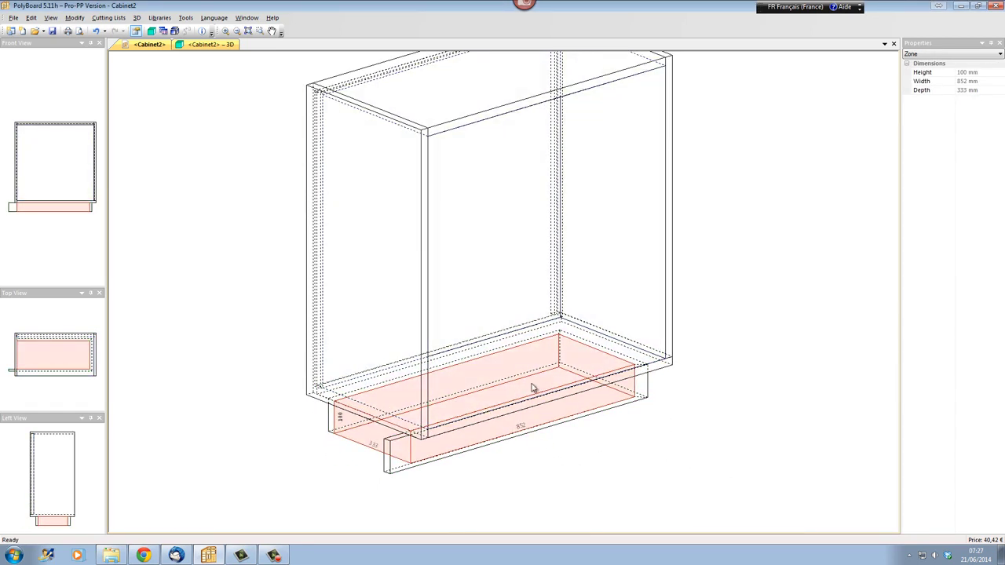
{"action": "left_click", "coordinate": [232, 46]}
{"action": "left_click_drag", "start_coordinate": [437, 329], "coordinate": [628, 278]}
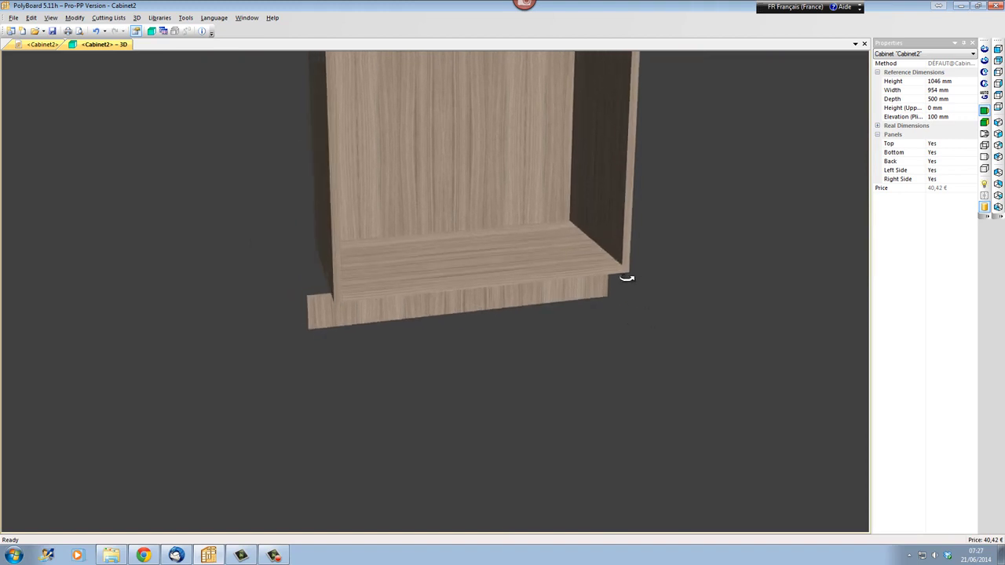
{"action": "left_click", "coordinate": [43, 45]}
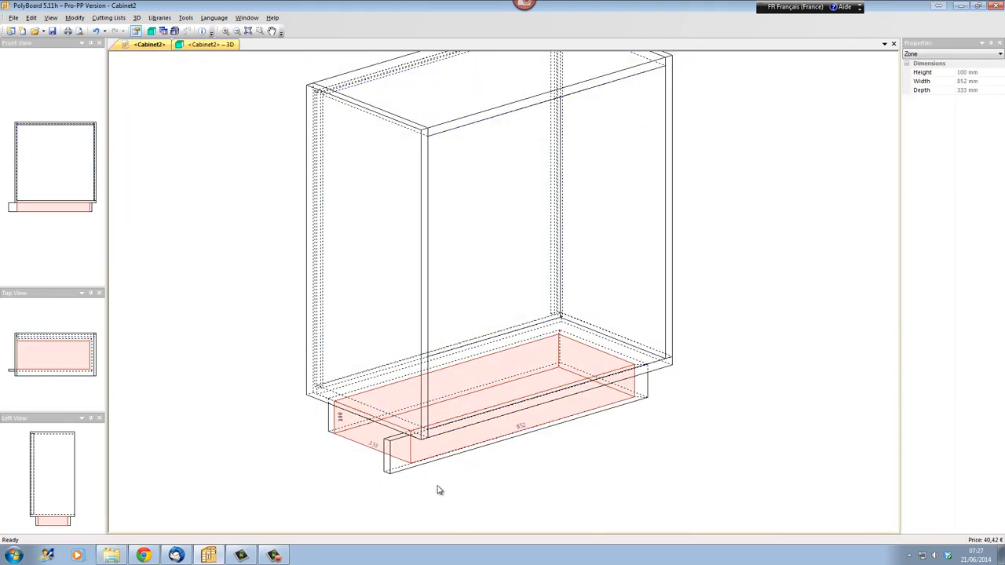
{"action": "right_click", "coordinate": [357, 435]}
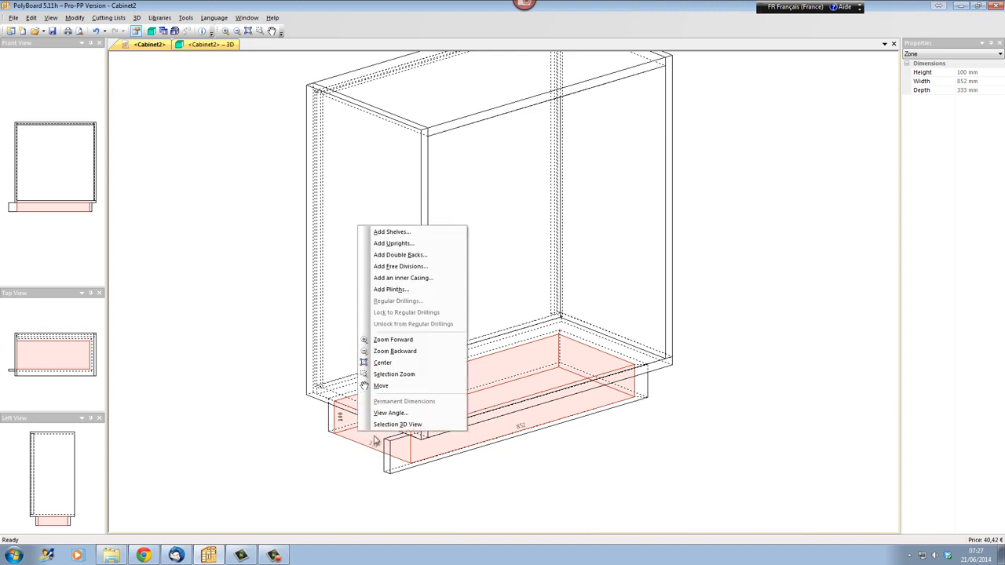
Step: Add an upright 0 mm from the left of the plinth zone and view it in 3D
{"action": "left_click", "coordinate": [394, 244]}
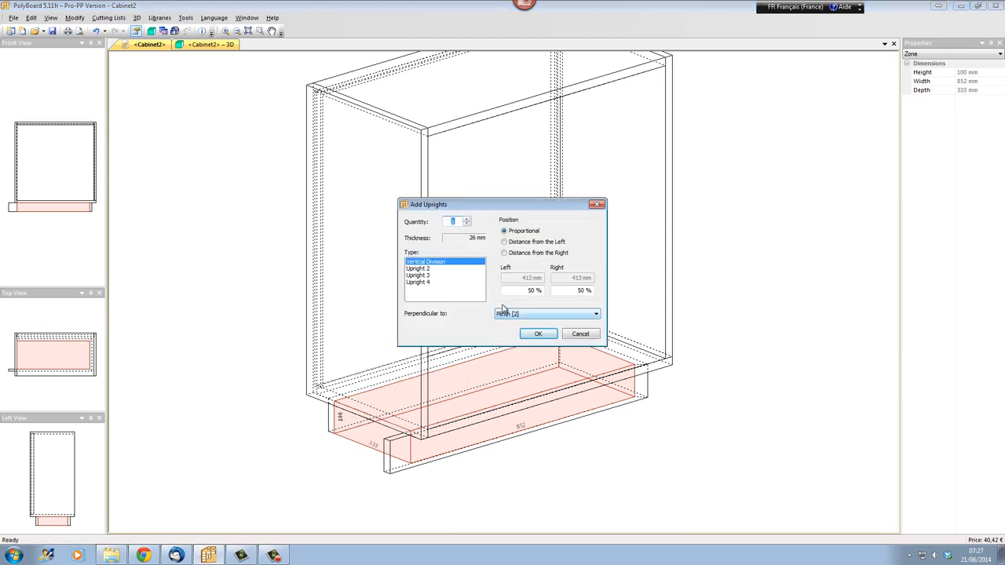
{"action": "left_click", "coordinate": [505, 243]}
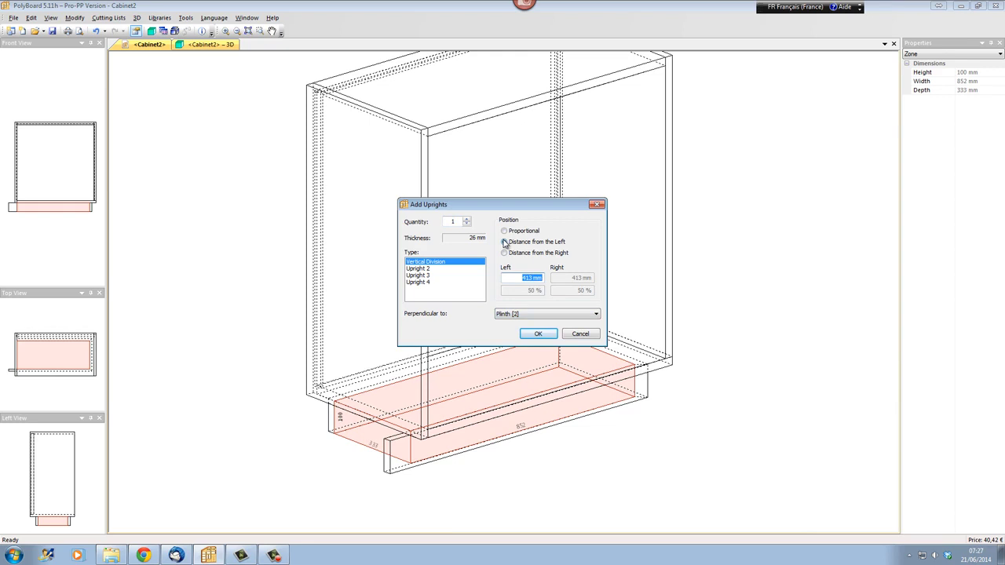
{"action": "type", "text": "0"}
{"action": "left_click", "coordinate": [539, 333]}
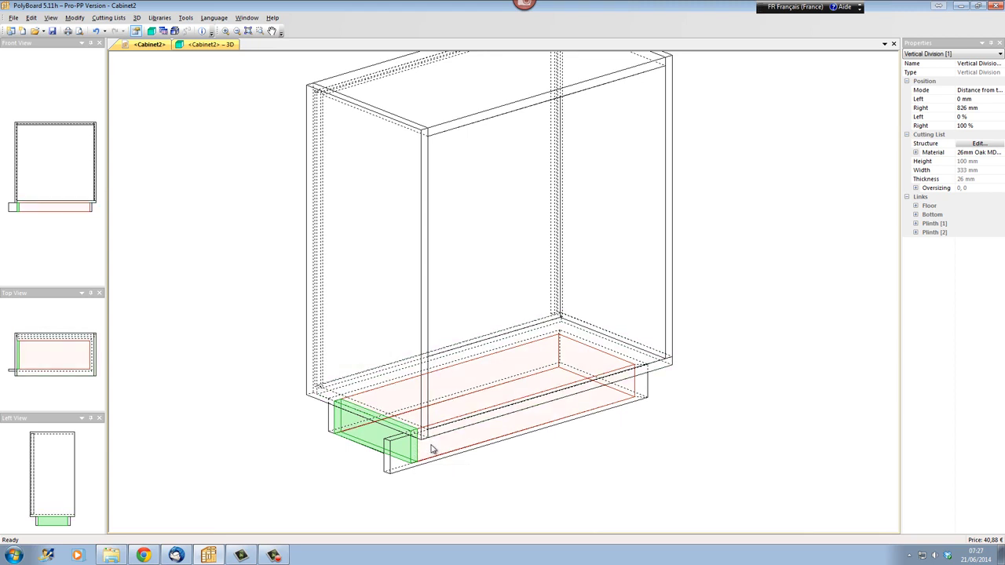
{"action": "left_click", "coordinate": [213, 45]}
{"action": "left_click_drag", "start_coordinate": [498, 319], "coordinate": [651, 311]}
Step: Inspect the plinth corner and base in the 3D render, then return to Cabinet2's wireframe view
{"action": "scroll", "coordinate": [620, 318], "scroll_direction": "up", "scroll_amount": 3}
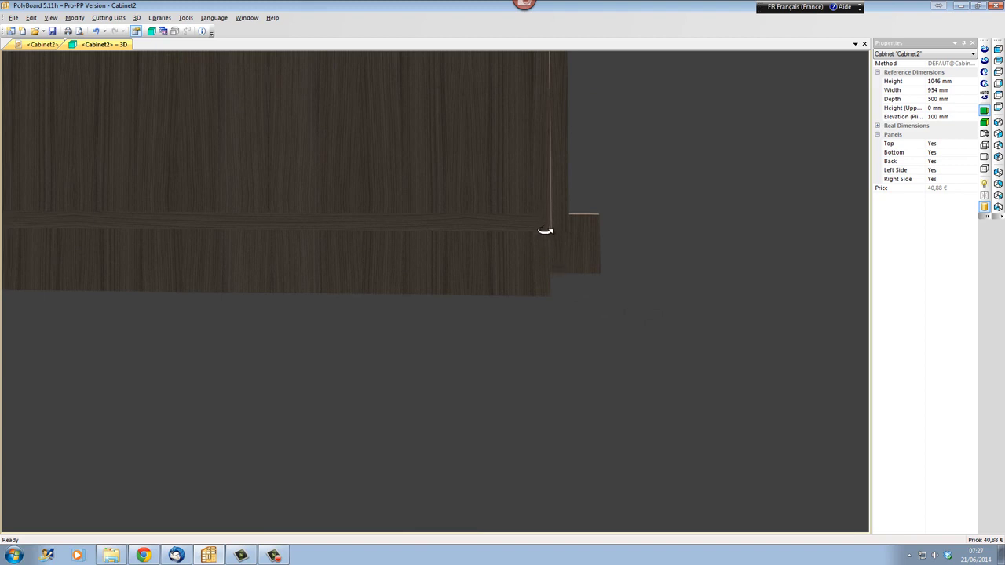
{"action": "mouse_move", "coordinate": [584, 305]}
{"action": "left_mouse_down"}
{"action": "mouse_move", "coordinate": [547, 307]}
{"action": "mouse_move", "coordinate": [591, 303]}
{"action": "left_mouse_up"}
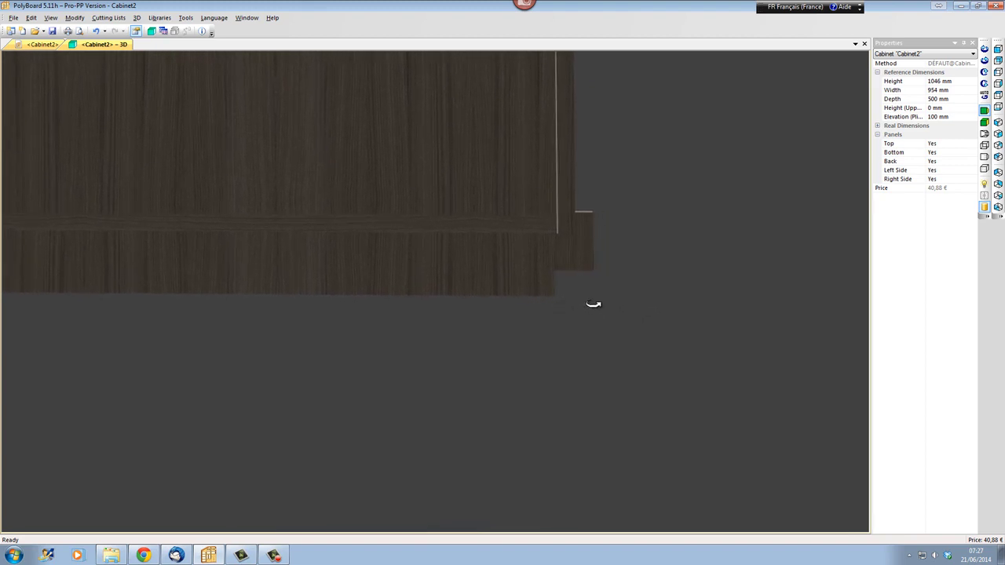
{"action": "left_click_drag", "start_coordinate": [537, 215], "coordinate": [628, 463]}
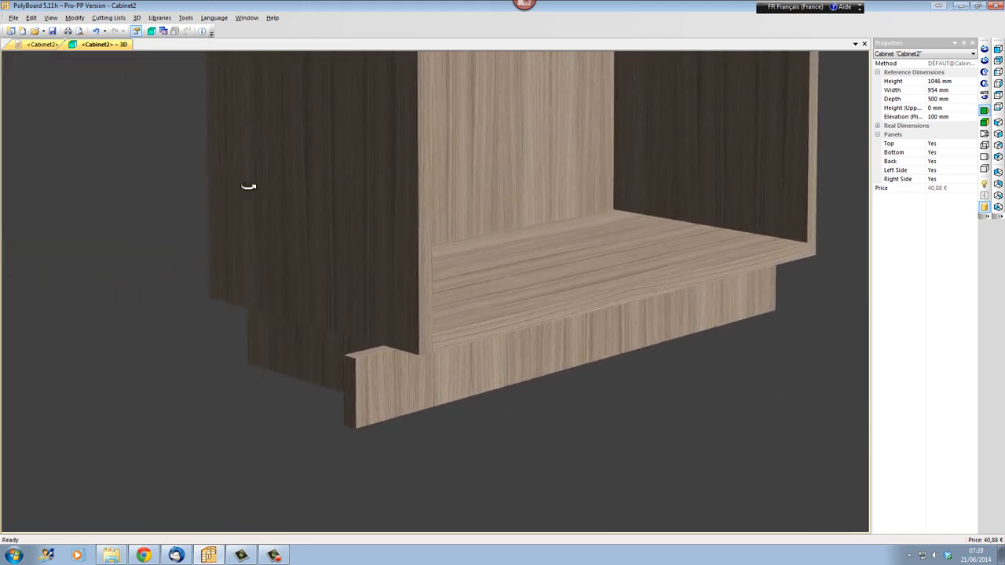
{"action": "left_click", "coordinate": [43, 45]}
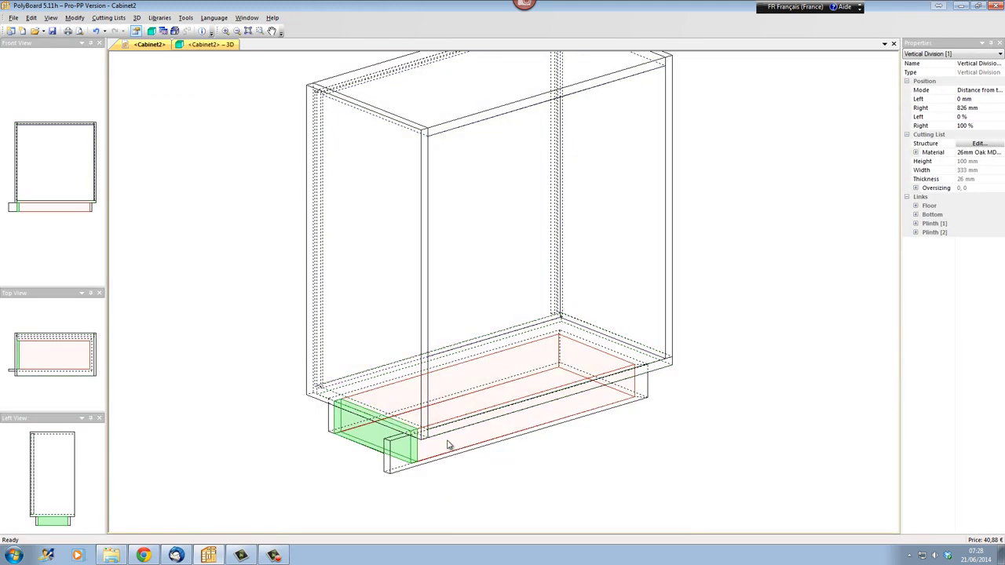
Step: Set the left side panel's Bottom link priority to Underpassing
{"action": "left_click", "coordinate": [424, 425]}
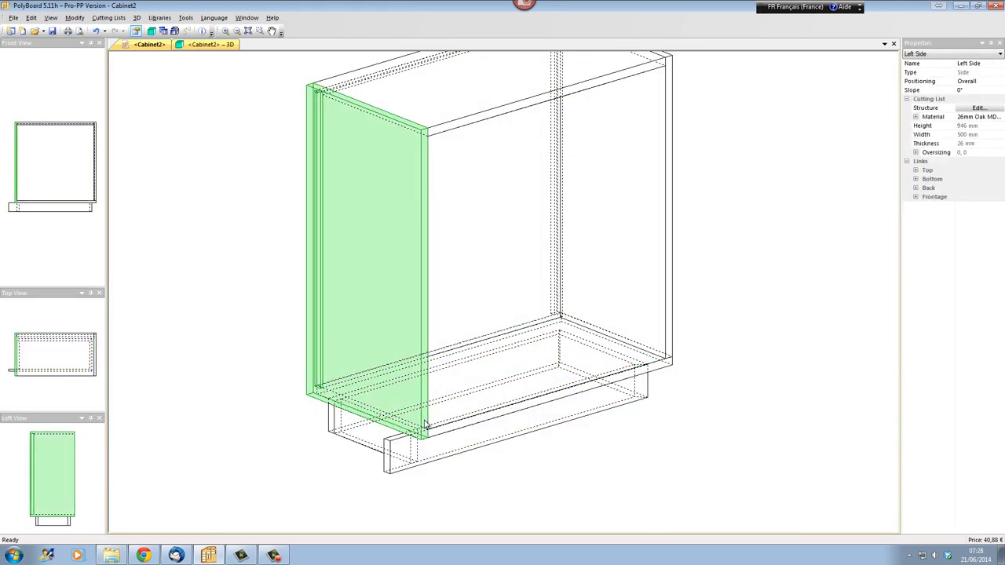
{"action": "left_click", "coordinate": [915, 179]}
{"action": "left_click", "coordinate": [990, 189]}
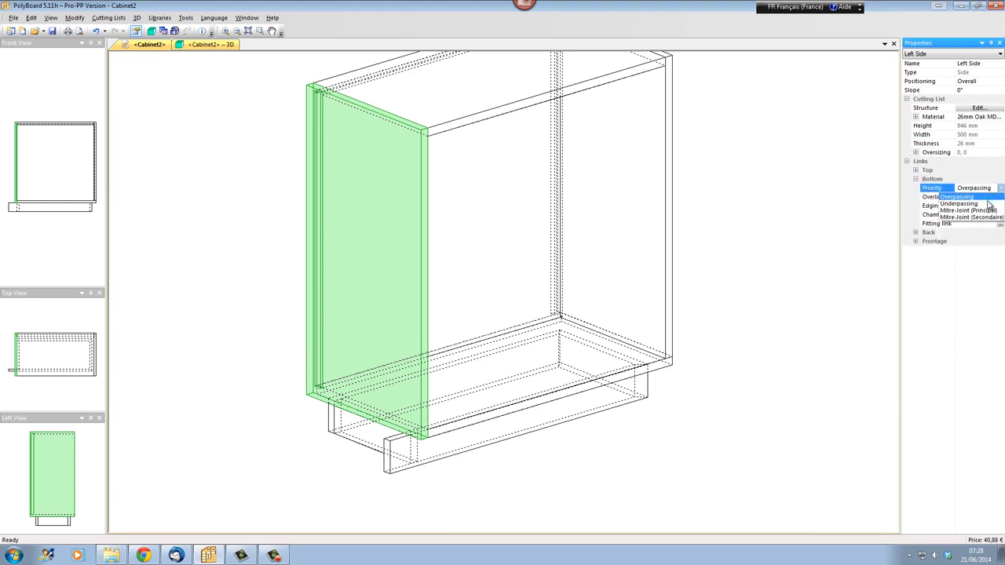
{"action": "left_click", "coordinate": [989, 206]}
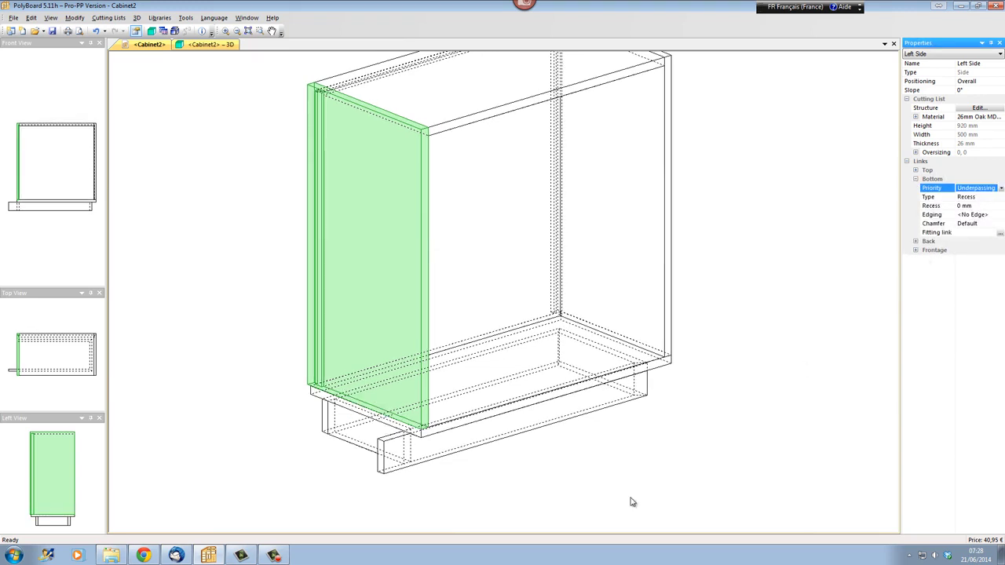
{"action": "left_click", "coordinate": [343, 444]}
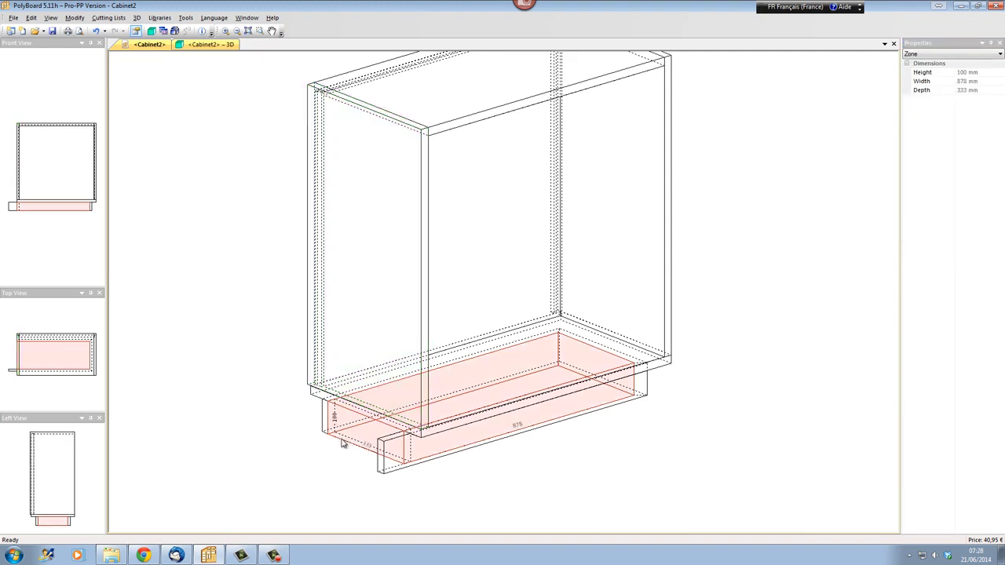
Step: In exploded view, change Plinth [1]'s Left Side link type from Groove to Recess
{"action": "left_click", "coordinate": [174, 31]}
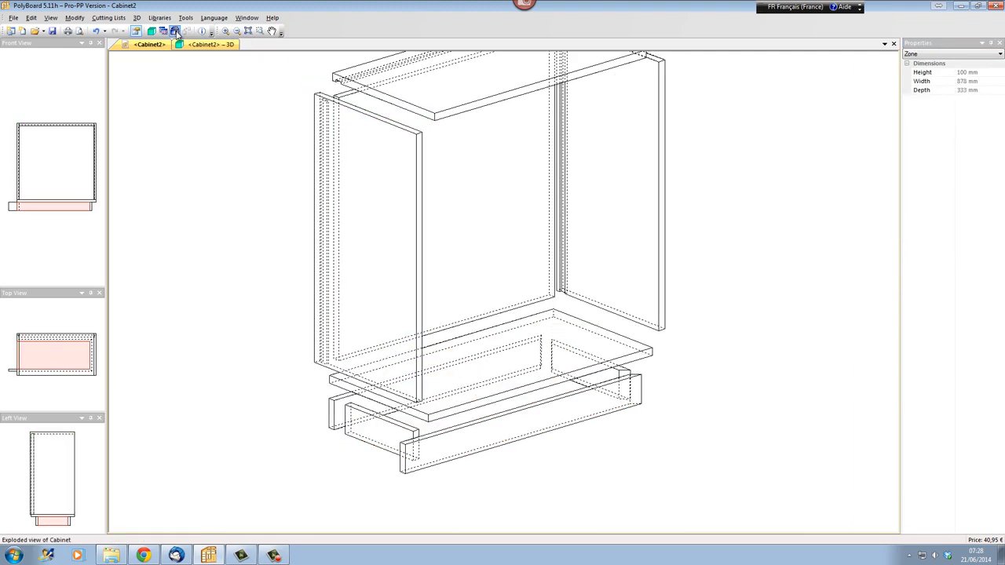
{"action": "left_click", "coordinate": [402, 424]}
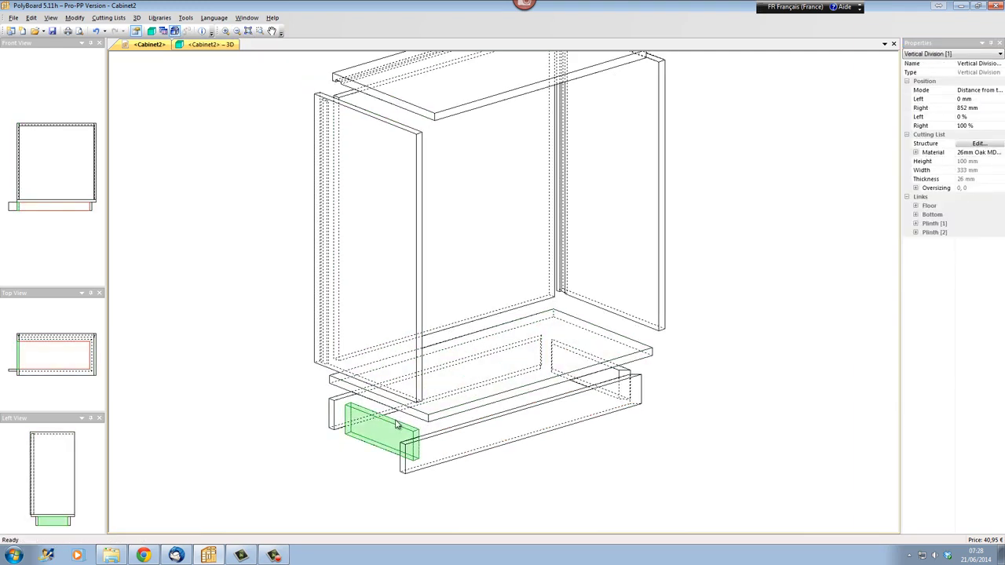
{"action": "left_click", "coordinate": [436, 438]}
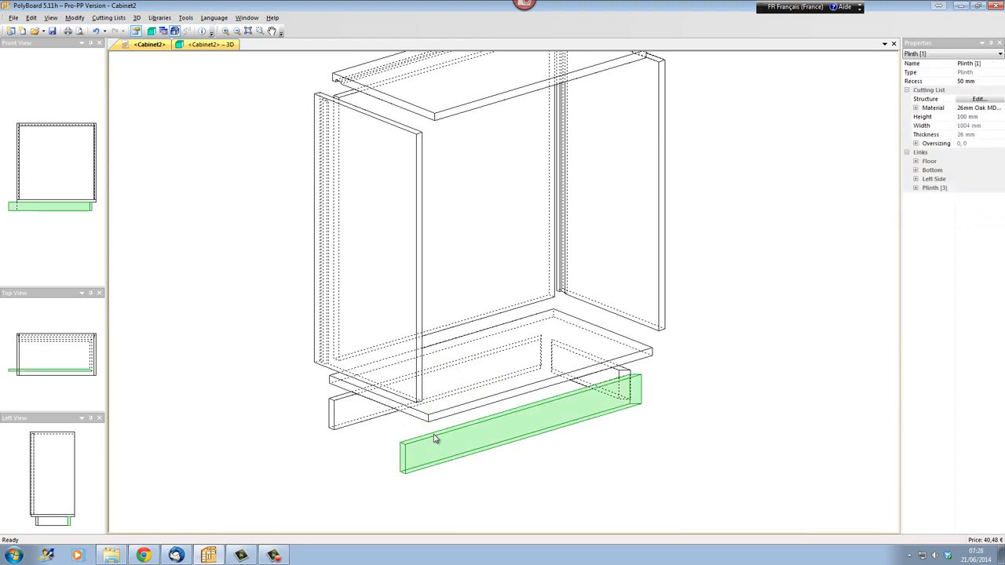
{"action": "left_click", "coordinate": [916, 179]}
{"action": "left_click", "coordinate": [973, 196]}
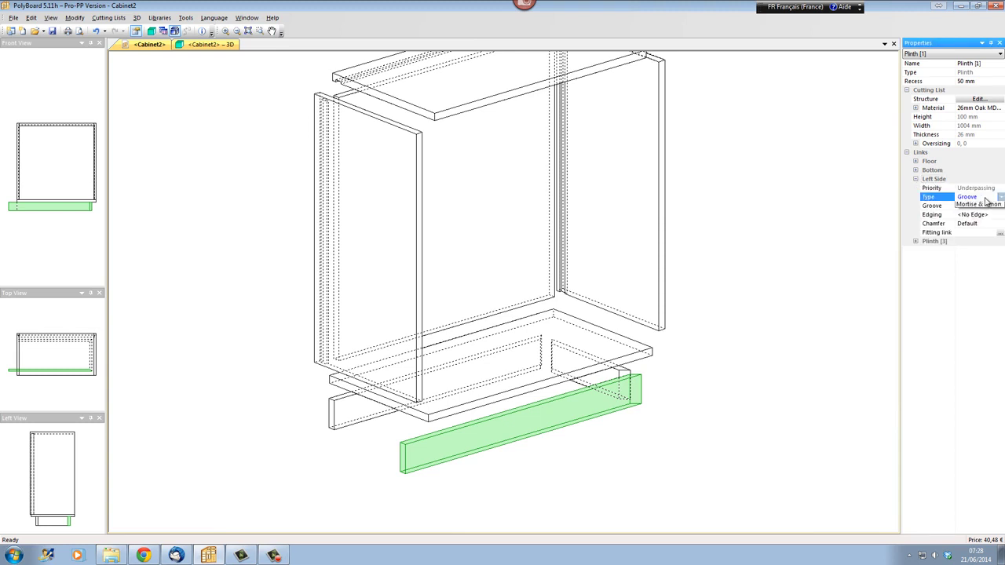
{"action": "left_click", "coordinate": [982, 206]}
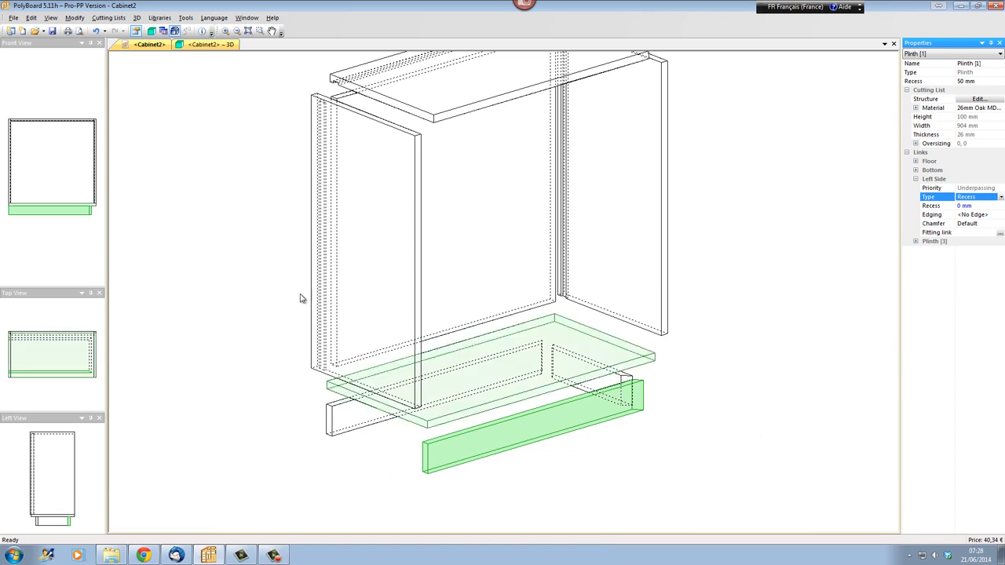
Step: Add a Left Side plinth to the base zone and view the cabinet in 3D
{"action": "left_click", "coordinate": [248, 32]}
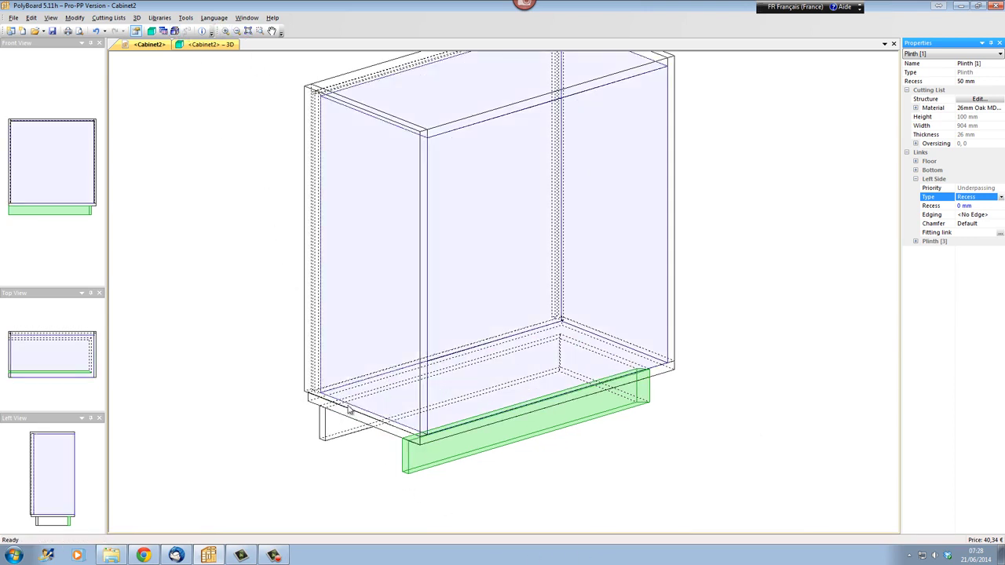
{"action": "right_click", "coordinate": [368, 447]}
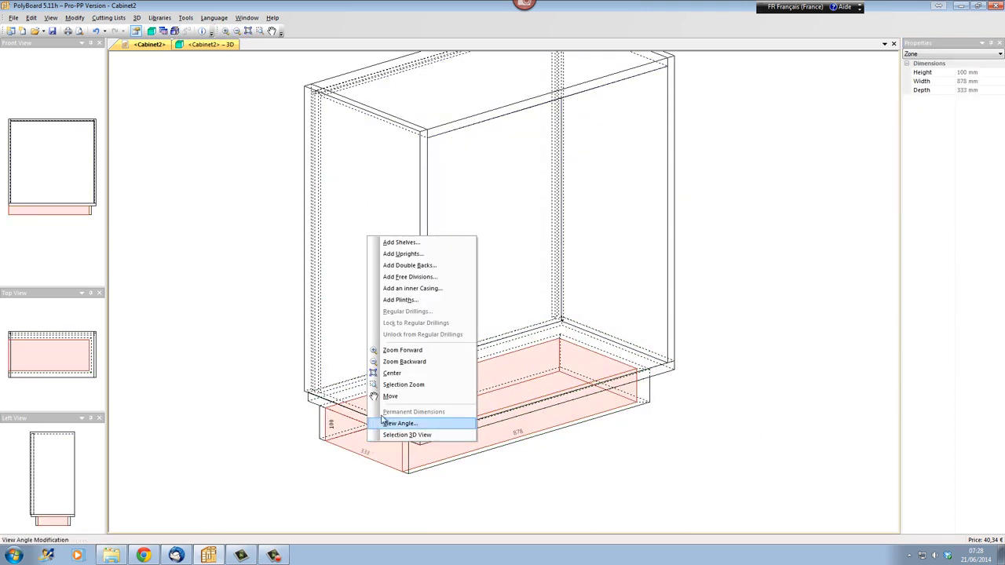
{"action": "left_click", "coordinate": [383, 300]}
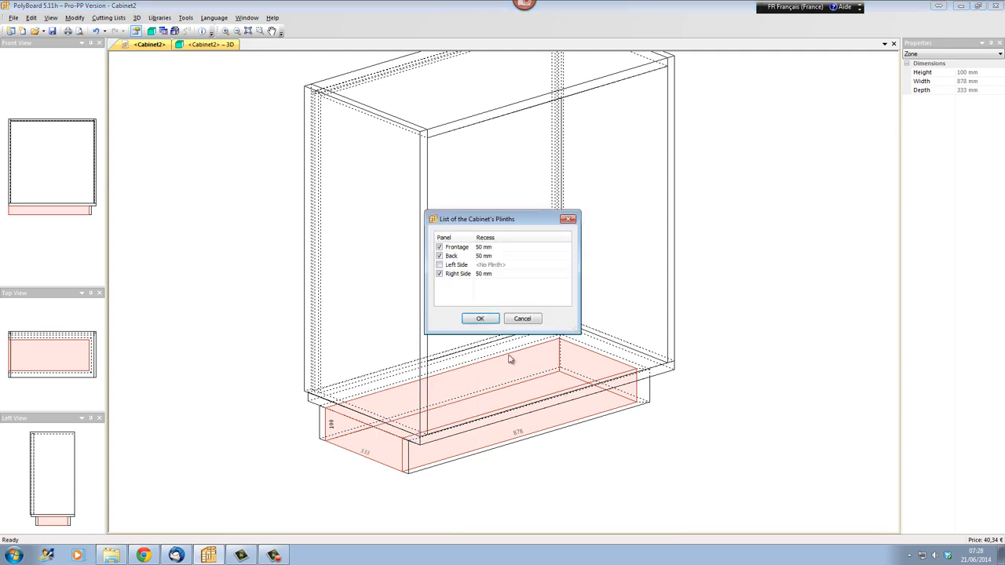
{"action": "left_click", "coordinate": [439, 265]}
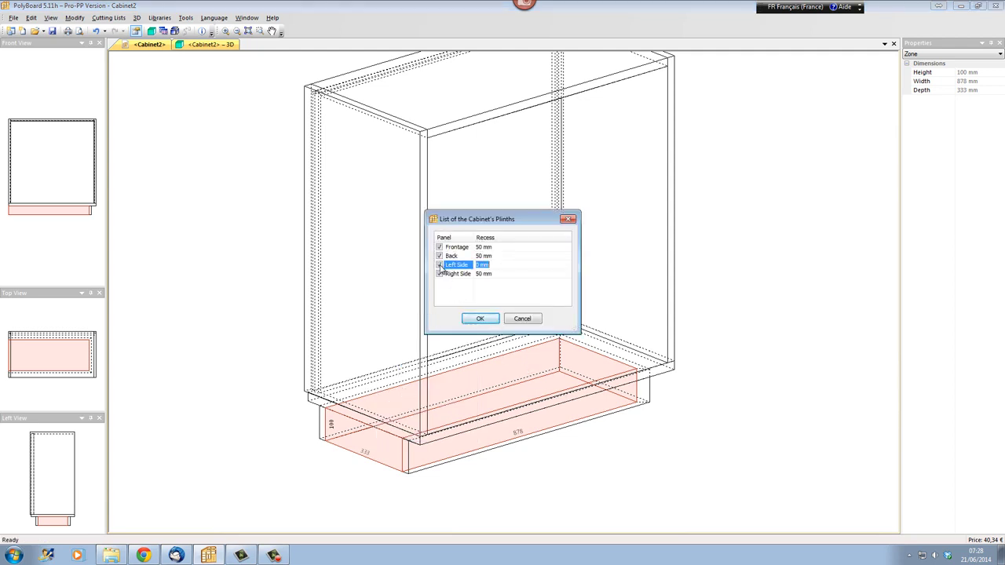
{"action": "left_click", "coordinate": [479, 318]}
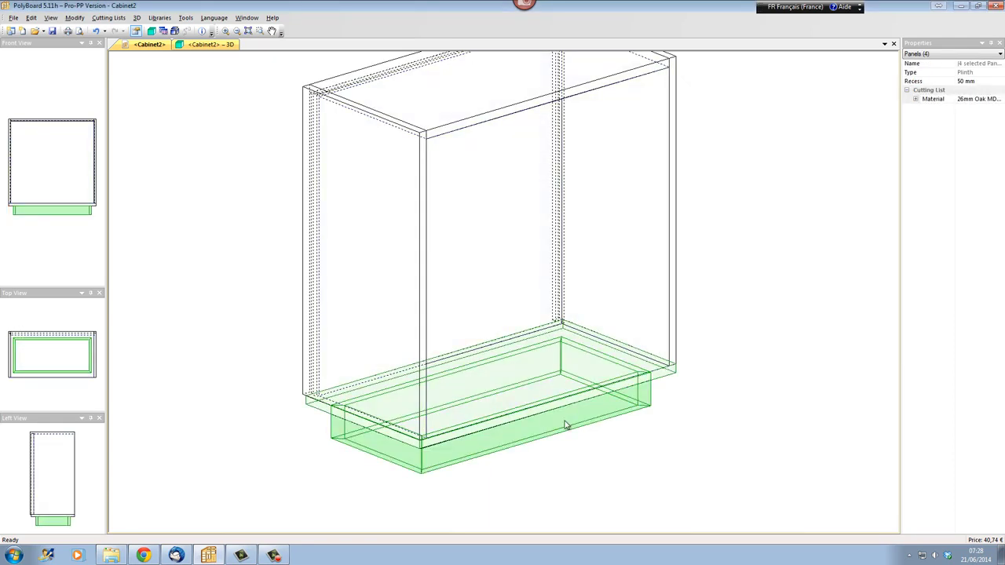
{"action": "left_click", "coordinate": [229, 45]}
{"action": "left_click_drag", "start_coordinate": [489, 377], "coordinate": [565, 398]}
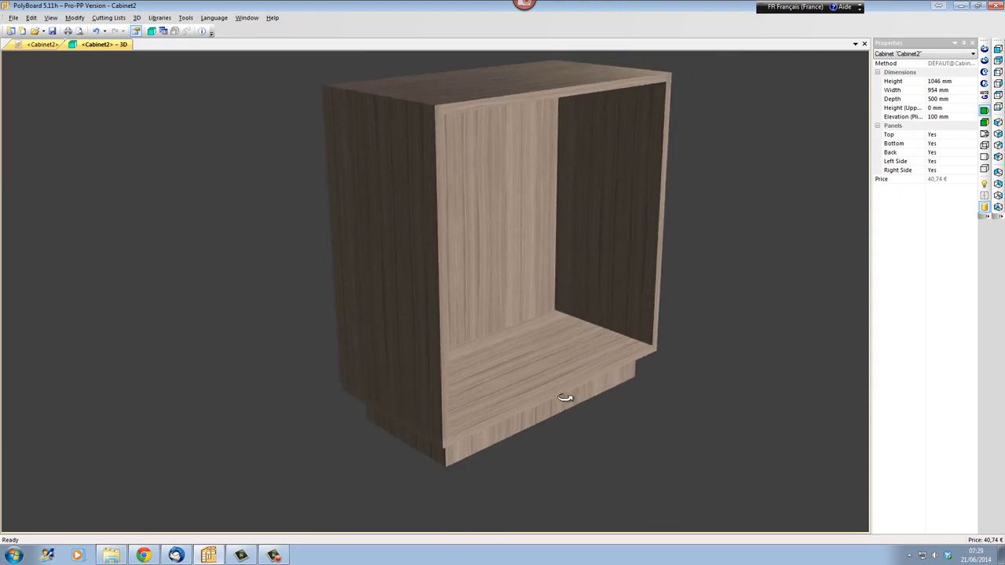
Step: Orbit the textured render to a frontal three-quarter view of Cabinet2
{"action": "left_click_drag", "start_coordinate": [564, 399], "coordinate": [512, 376]}
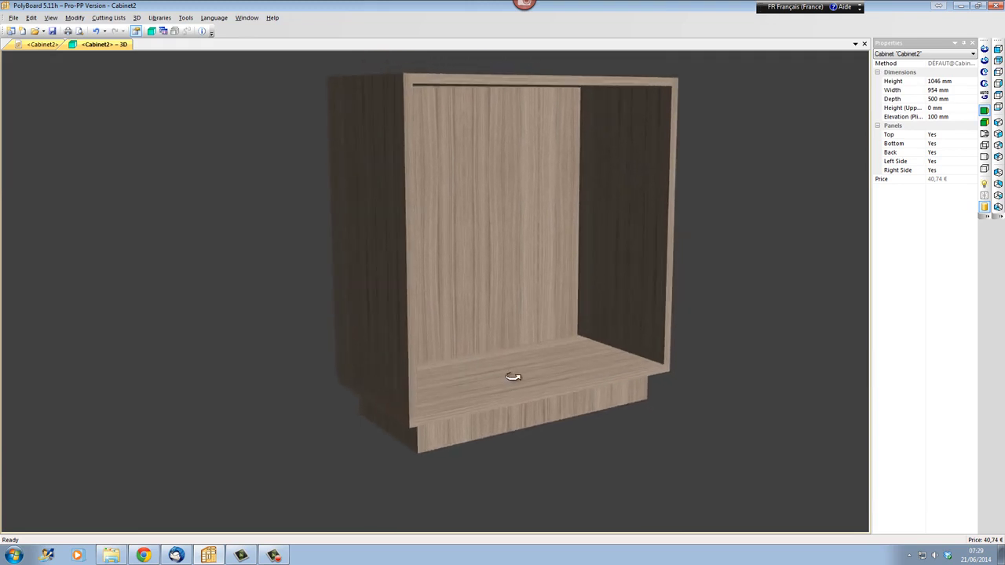